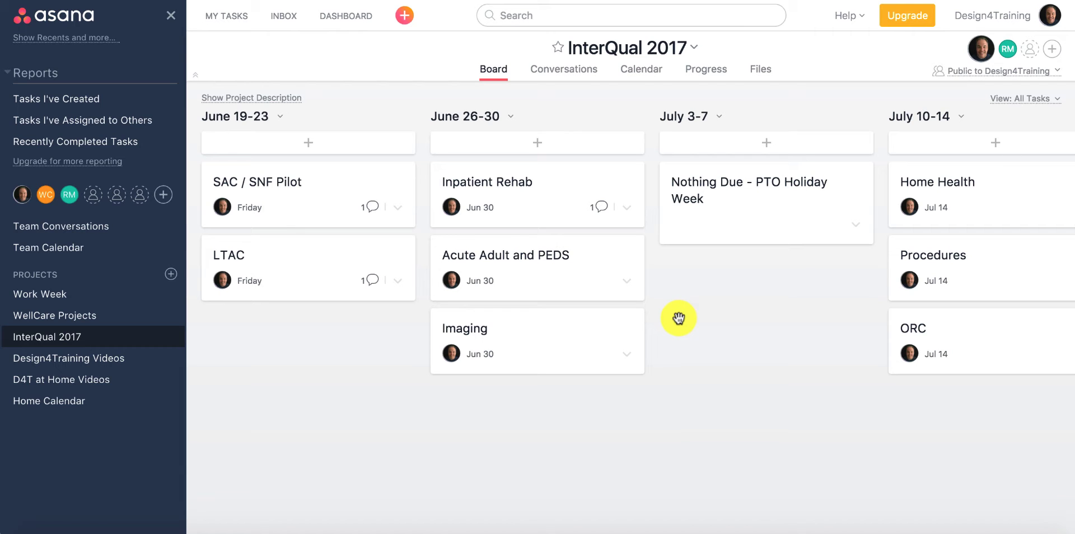
Look over the InterQual 2017 board's weekly columns and task cards from June 19-23 through July 24-28
{"action": "scroll", "coordinate": [675, 314], "scroll_direction": "right", "scroll_amount": 10}
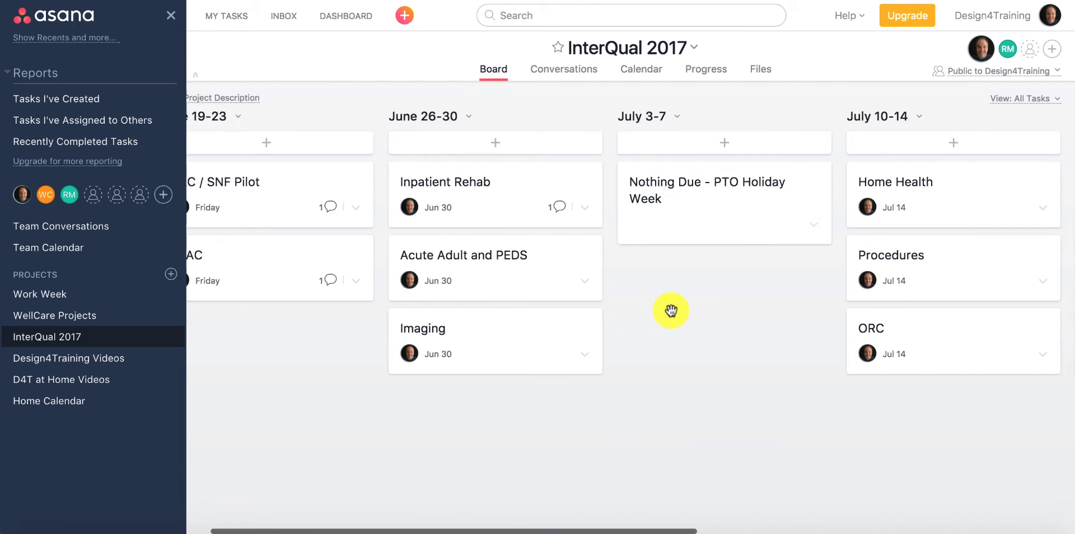
{"action": "scroll", "coordinate": [671, 311], "scroll_direction": "right", "scroll_amount": 3}
{"action": "scroll", "coordinate": [671, 310], "scroll_direction": "left", "scroll_amount": 10}
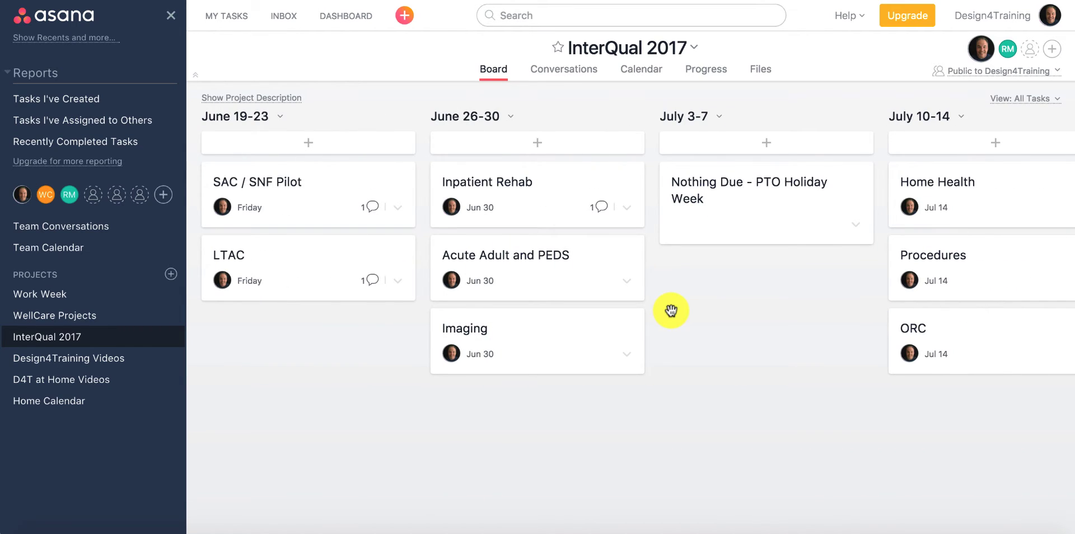
{"action": "scroll", "coordinate": [671, 310], "scroll_direction": "right", "scroll_amount": 10}
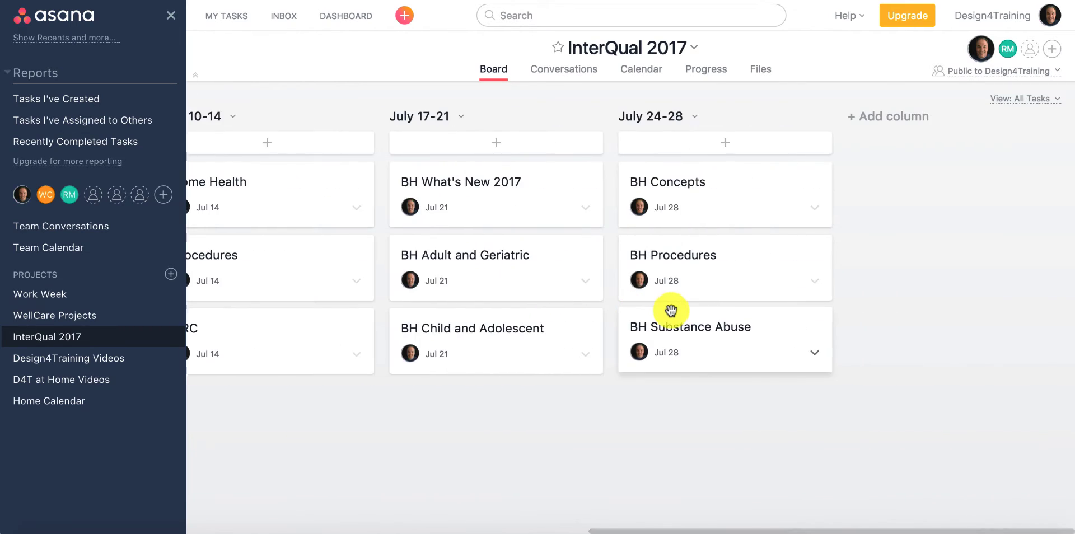
{"action": "scroll", "coordinate": [671, 311], "scroll_direction": "left", "scroll_amount": 10}
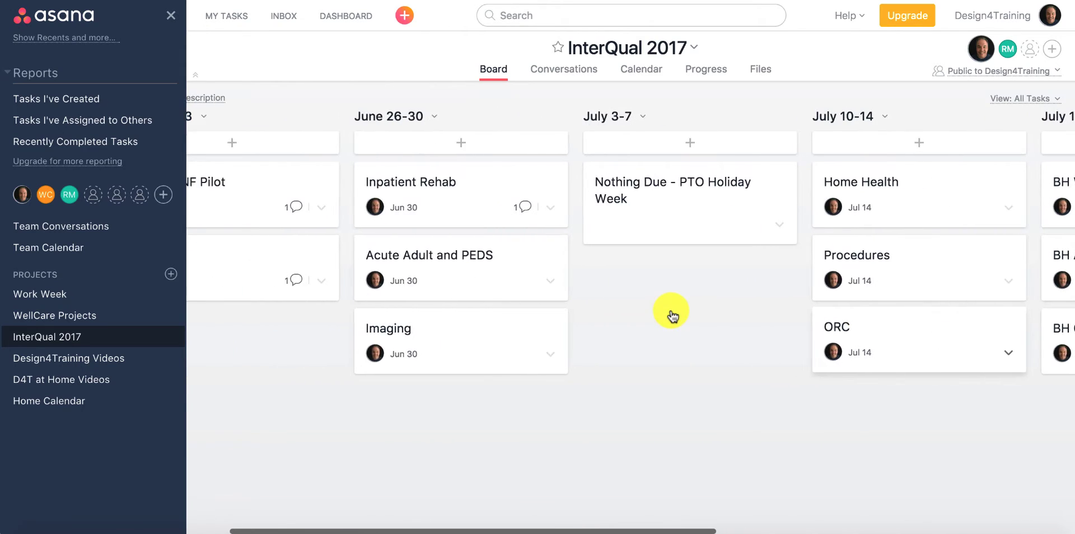
{"action": "scroll", "coordinate": [672, 316], "scroll_direction": "left", "scroll_amount": 2}
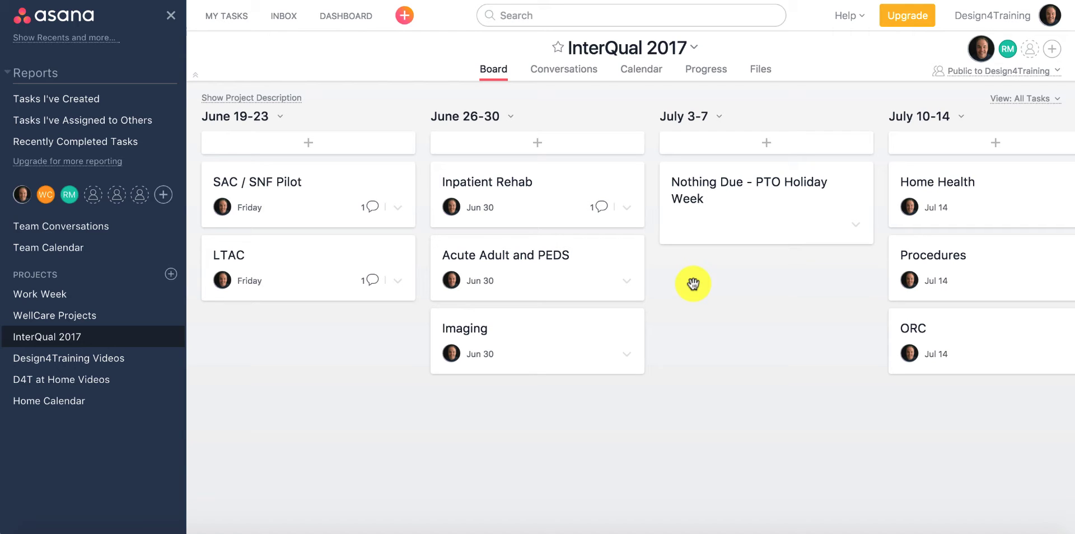
{"action": "scroll", "coordinate": [690, 281], "scroll_direction": "right", "scroll_amount": 2}
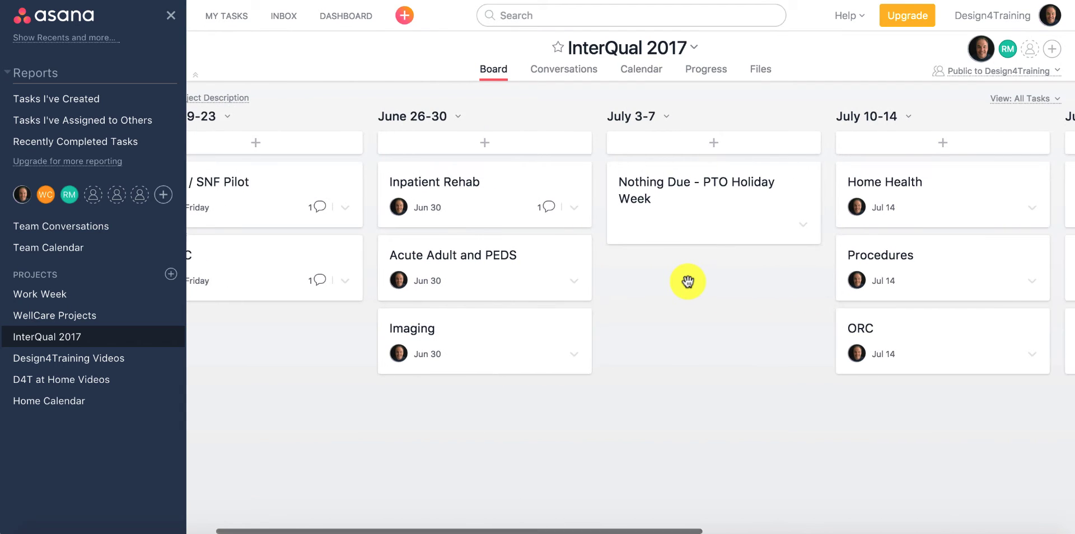
{"action": "scroll", "coordinate": [633, 249], "scroll_direction": "right", "scroll_amount": 5}
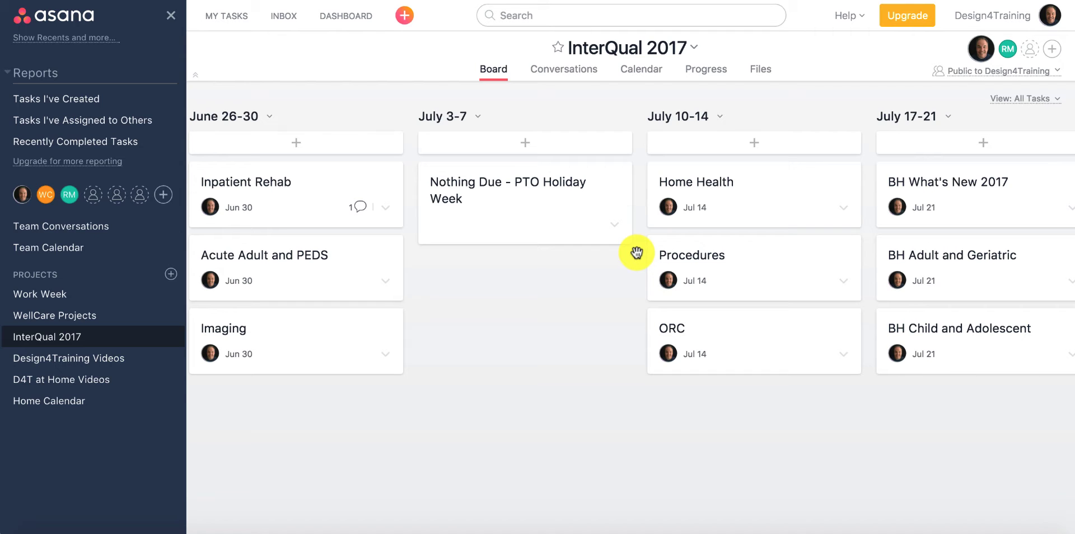
{"action": "scroll", "coordinate": [636, 252], "scroll_direction": "left", "scroll_amount": 6}
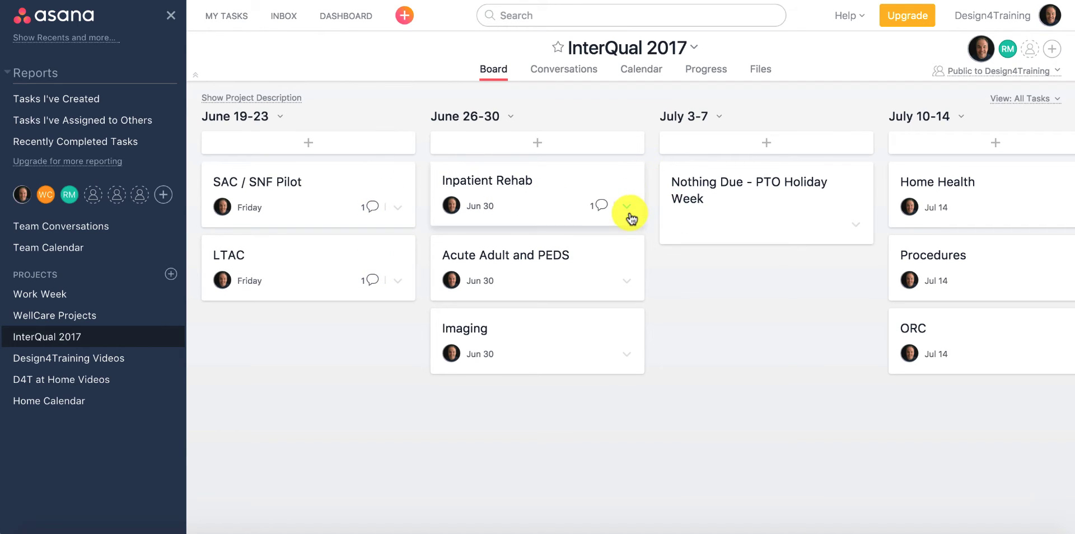
{"action": "scroll", "coordinate": [667, 216], "scroll_direction": "right", "scroll_amount": 5}
{"action": "scroll", "coordinate": [667, 216], "scroll_direction": "right", "scroll_amount": 7}
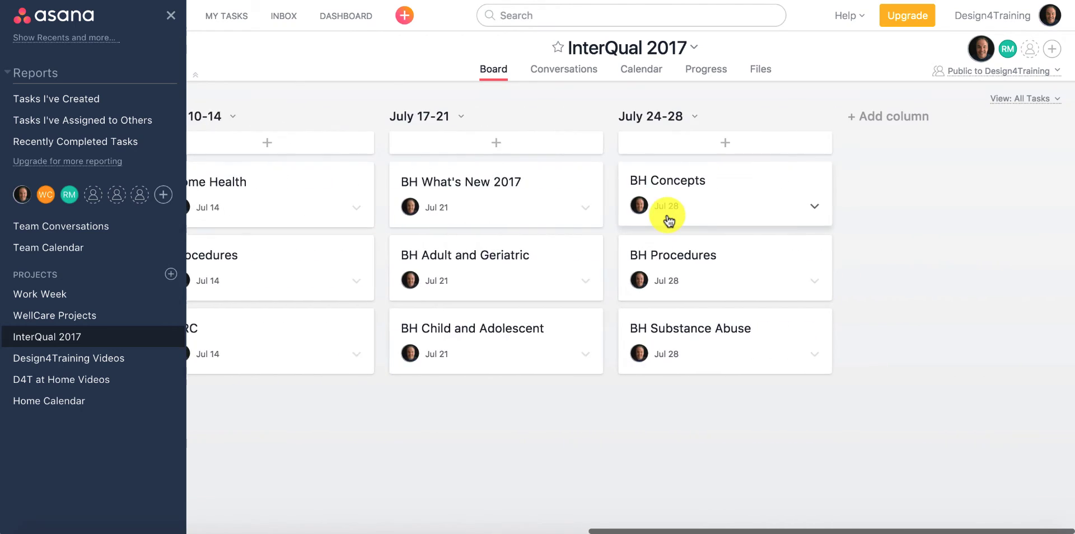
{"action": "scroll", "coordinate": [667, 217], "scroll_direction": "left", "scroll_amount": 4}
{"action": "scroll", "coordinate": [668, 219], "scroll_direction": "left", "scroll_amount": 8}
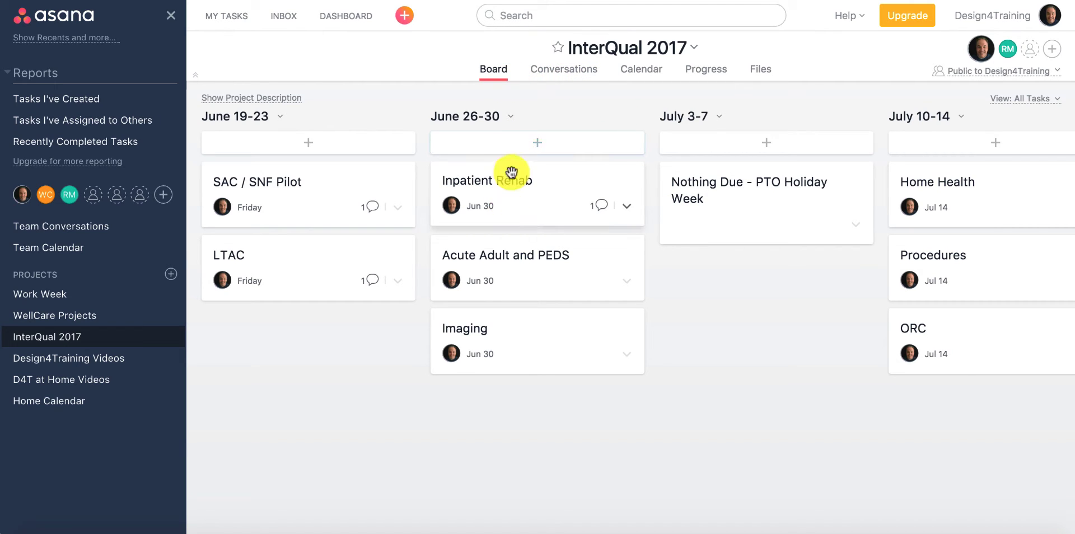
View the InterQual 2017 project's conversations, including the welcome post and the area for starting a new conversation
{"action": "left_click", "coordinate": [566, 78]}
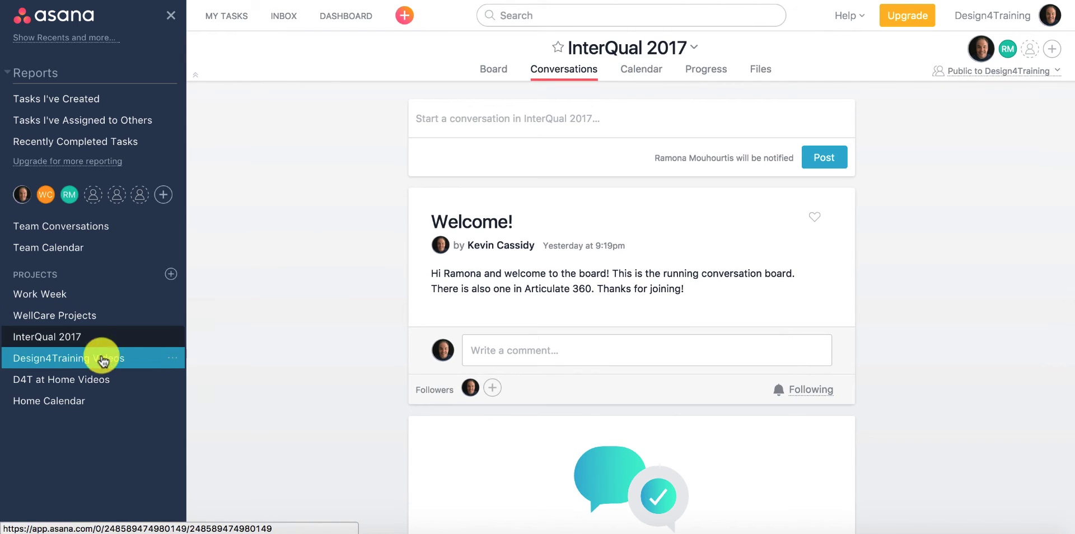
{"action": "mouse_move", "coordinate": [1064, 33]}
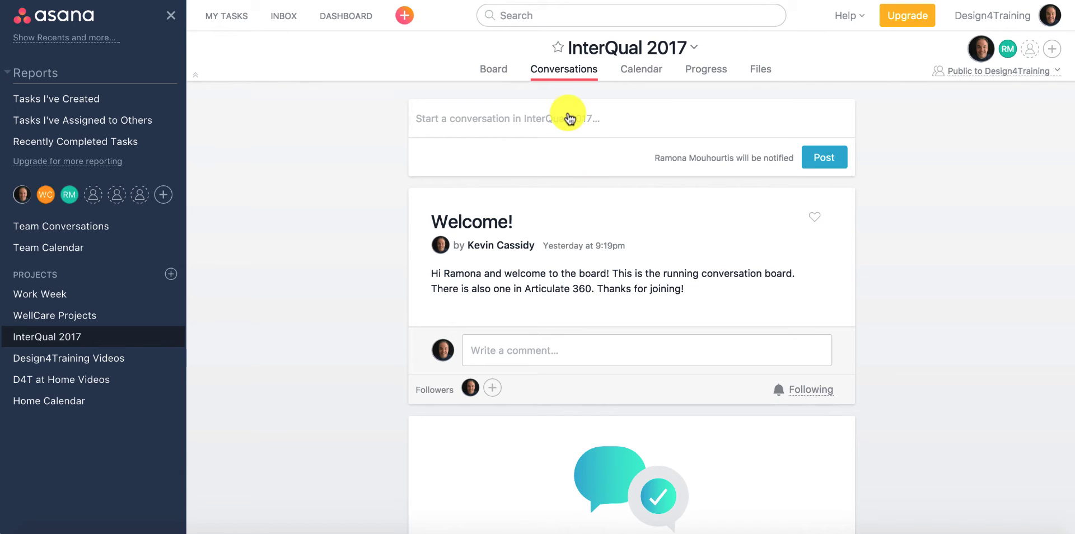
{"action": "left_click", "coordinate": [837, 163]}
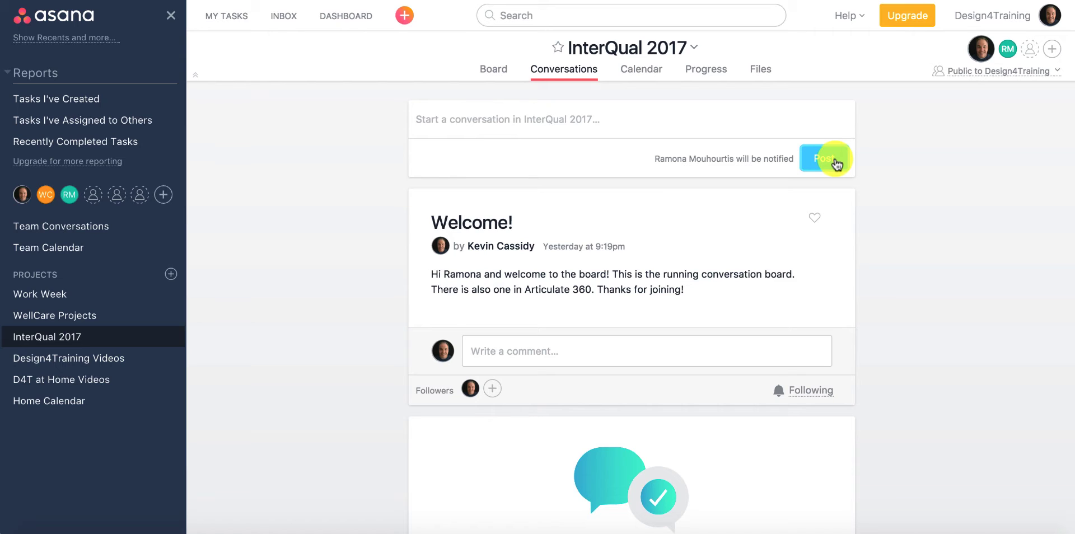
View the InterQual 2017 project's calendar and check the tasks due on the Fridays in late June and July
{"action": "left_click", "coordinate": [644, 70]}
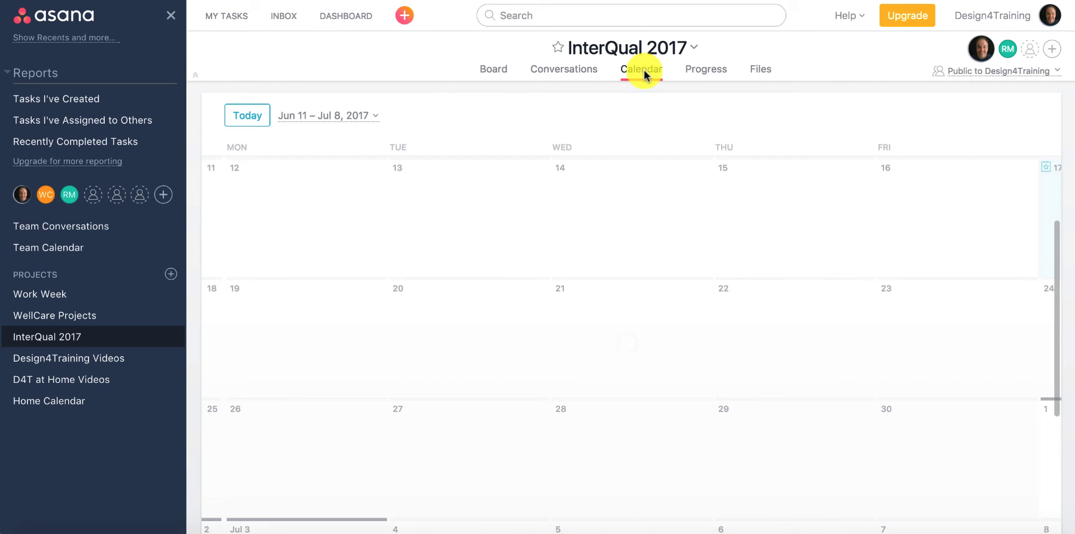
{"action": "scroll", "coordinate": [702, 160], "scroll_direction": "down", "scroll_amount": 3}
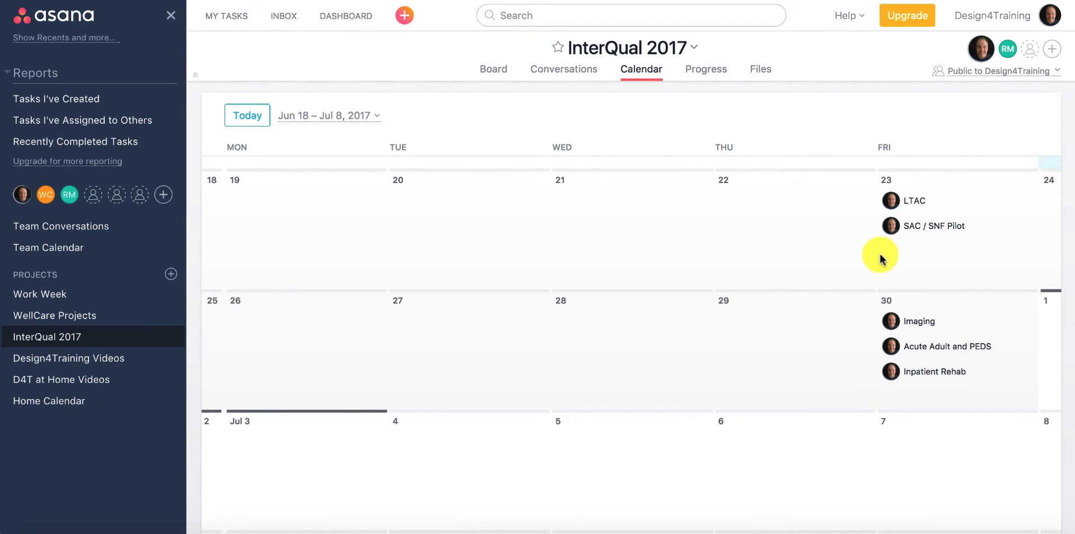
{"action": "scroll", "coordinate": [865, 252], "scroll_direction": "up", "scroll_amount": 1}
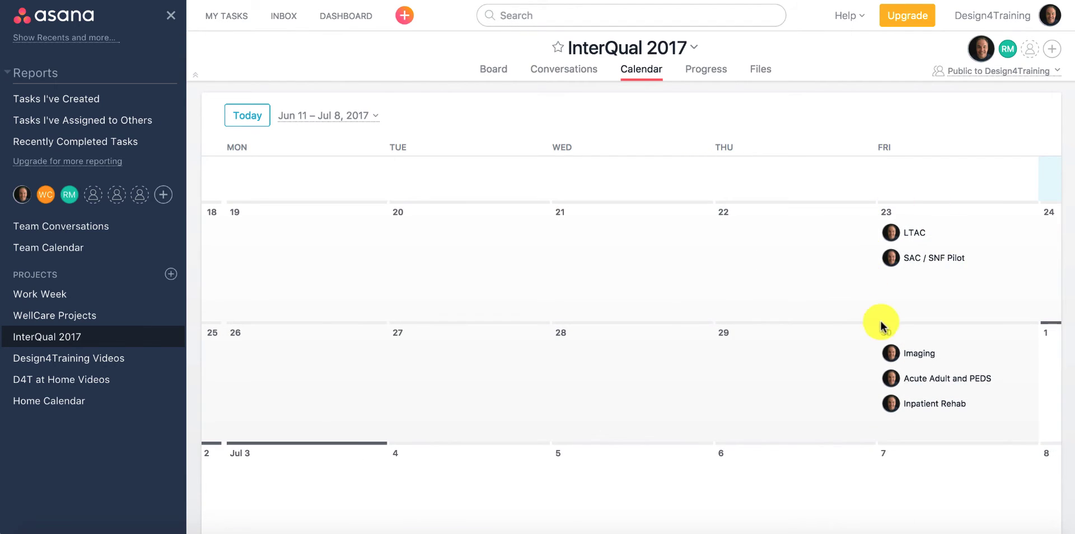
{"action": "scroll", "coordinate": [904, 361], "scroll_direction": "down", "scroll_amount": 1}
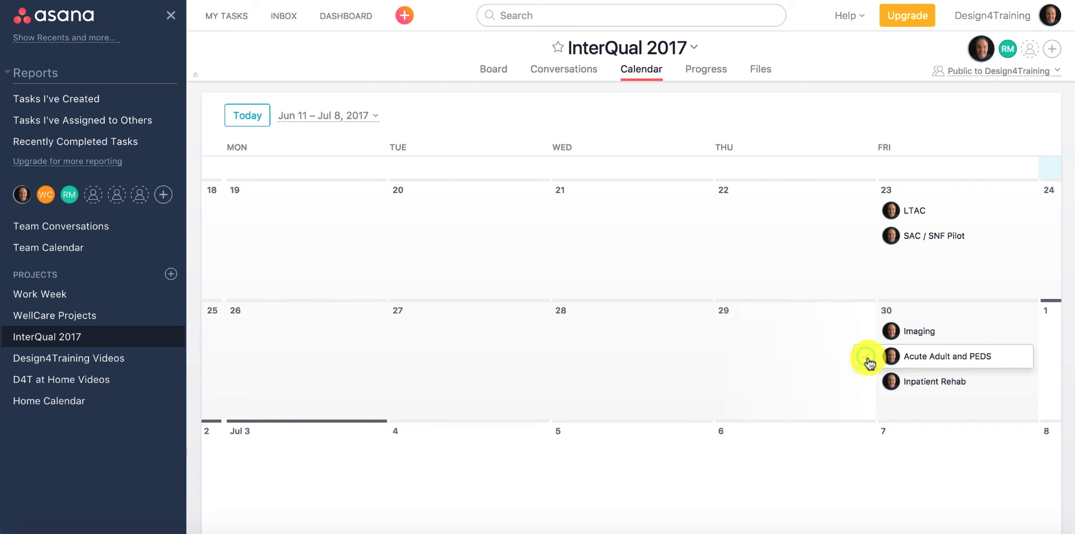
{"action": "scroll", "coordinate": [869, 361], "scroll_direction": "down", "scroll_amount": 1}
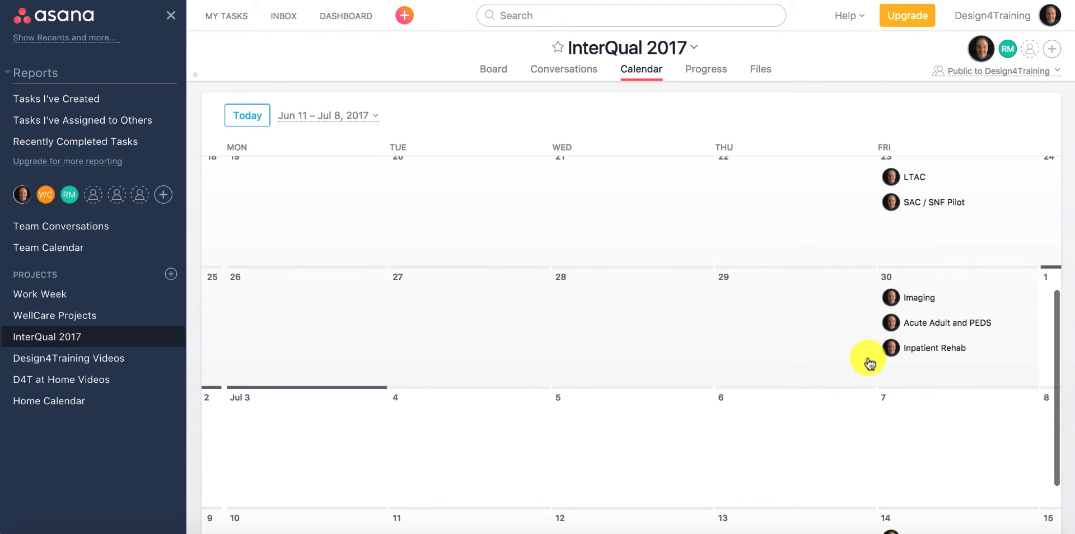
{"action": "scroll", "coordinate": [872, 361], "scroll_direction": "up", "scroll_amount": 3}
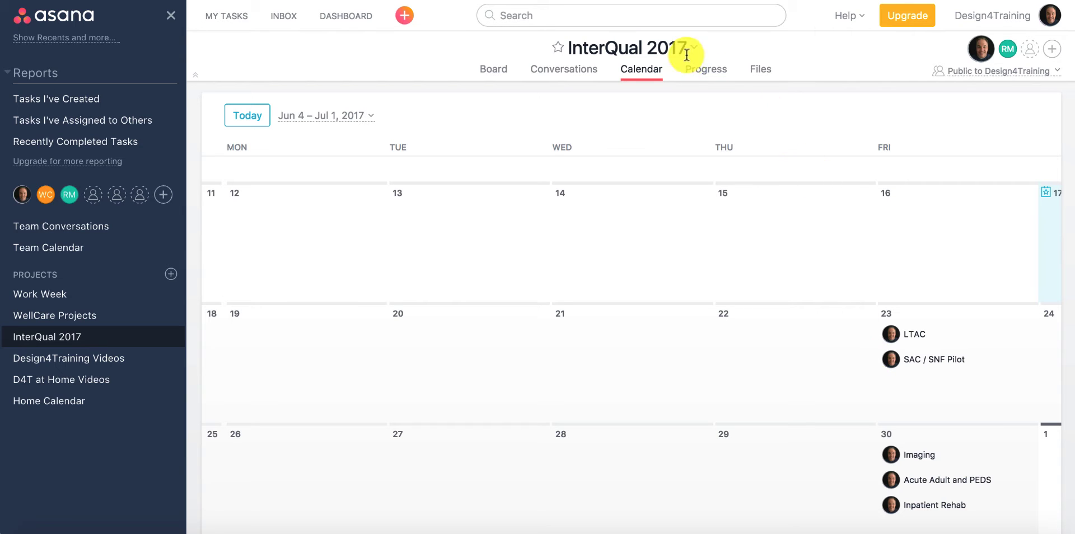
Review the project's due date, status update area and progress chart, and view its files page
{"action": "left_click", "coordinate": [705, 74]}
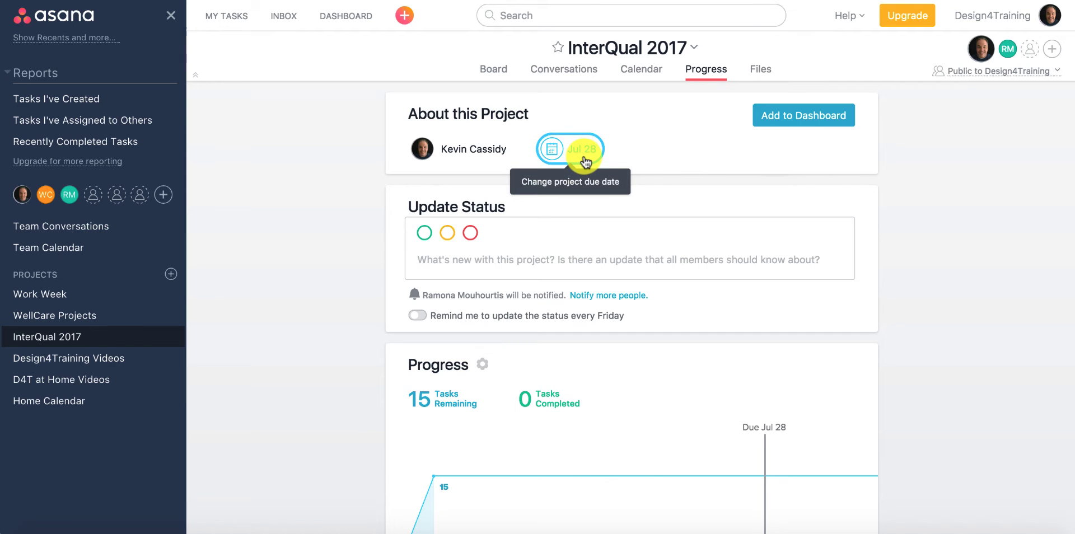
{"action": "scroll", "coordinate": [586, 163], "scroll_direction": "down", "scroll_amount": 1}
{"action": "scroll", "coordinate": [879, 190], "scroll_direction": "down", "scroll_amount": 2}
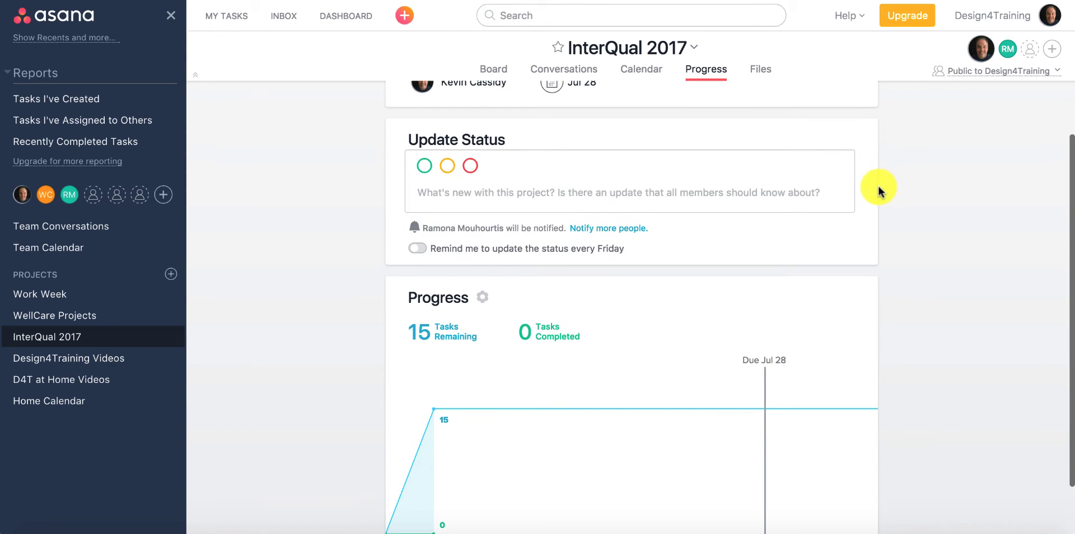
{"action": "mouse_move", "coordinate": [618, 358]}
{"action": "scroll", "coordinate": [611, 359], "scroll_direction": "down", "scroll_amount": 3}
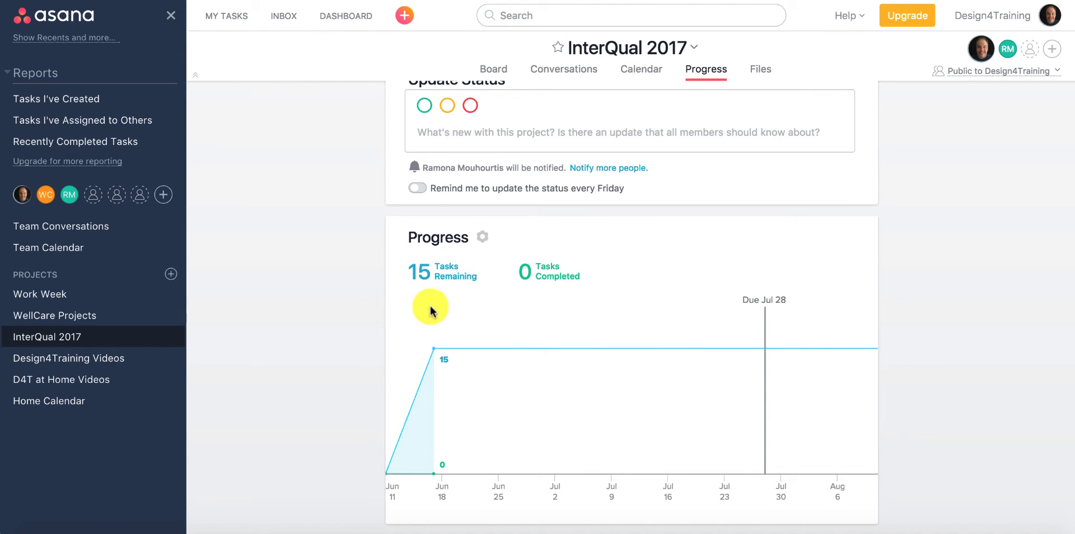
{"action": "mouse_move", "coordinate": [555, 358]}
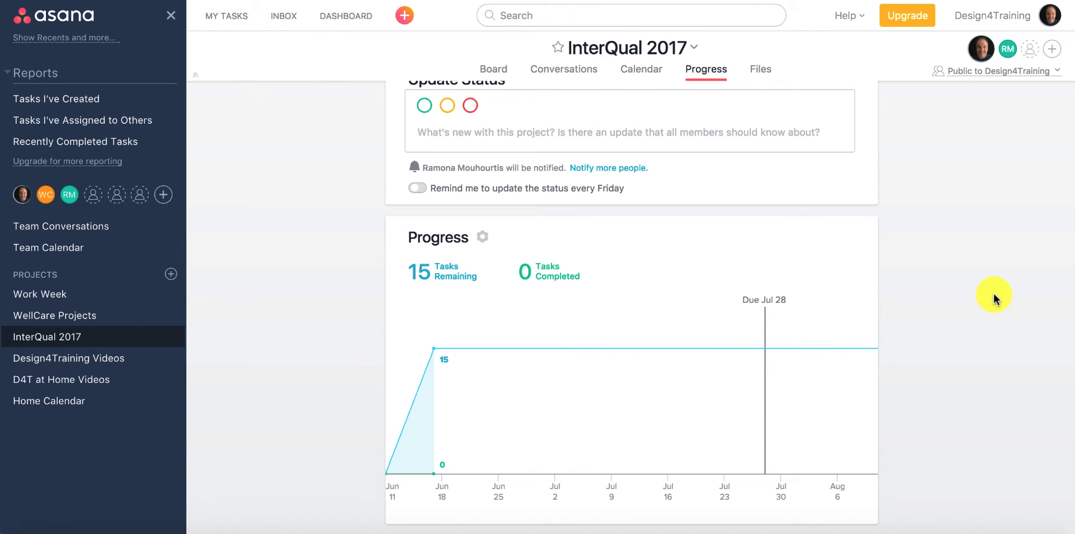
{"action": "scroll", "coordinate": [994, 292], "scroll_direction": "up", "scroll_amount": 3}
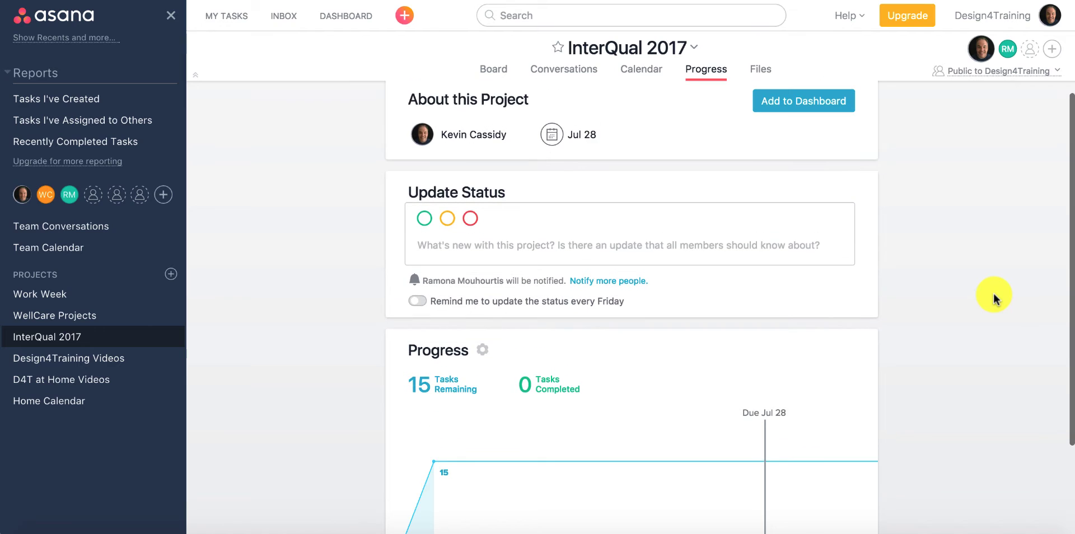
{"action": "left_click", "coordinate": [762, 69]}
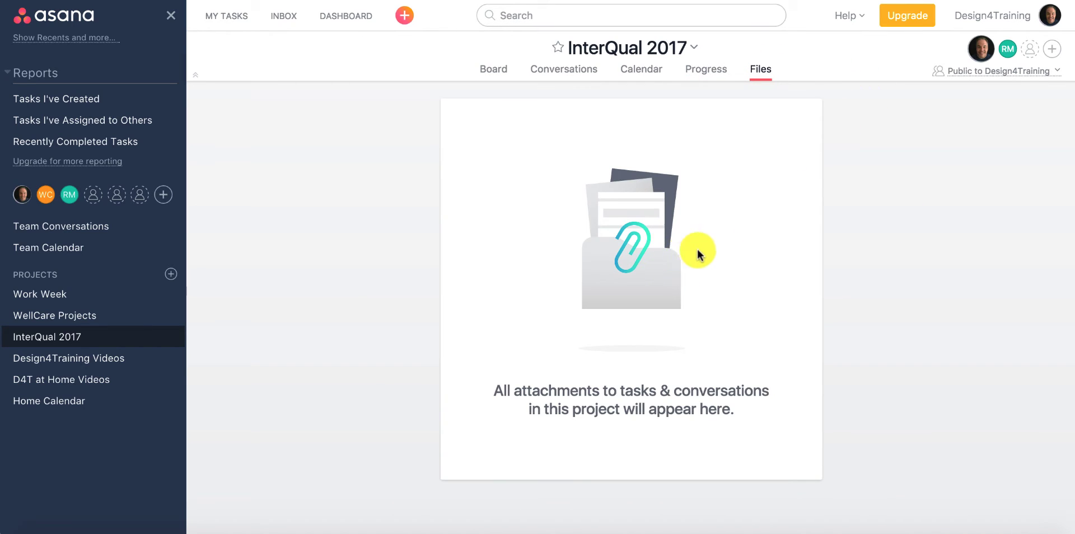
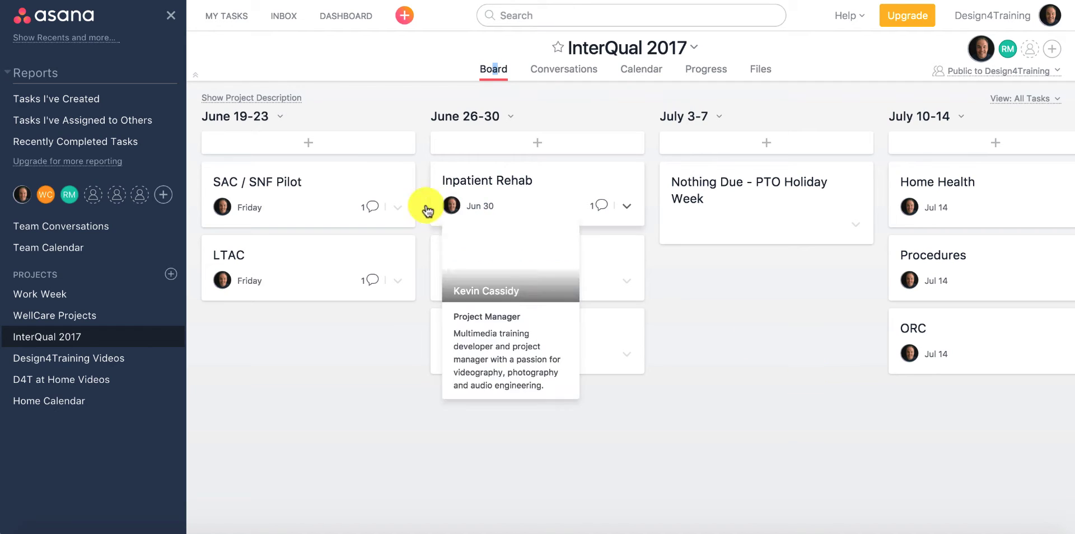
Open the SAC / SNF Pilot task from the June 19-23 column and examine its subtasks, assignees and due dates
{"action": "left_click", "coordinate": [317, 205]}
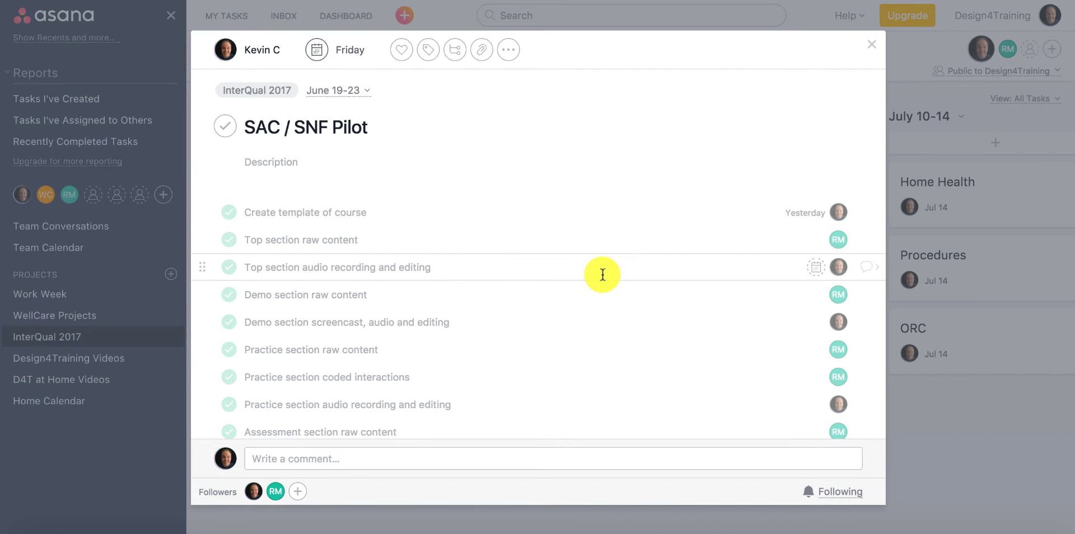
{"action": "scroll", "coordinate": [600, 274], "scroll_direction": "down", "scroll_amount": 1}
{"action": "scroll", "coordinate": [600, 274], "scroll_direction": "up", "scroll_amount": 1}
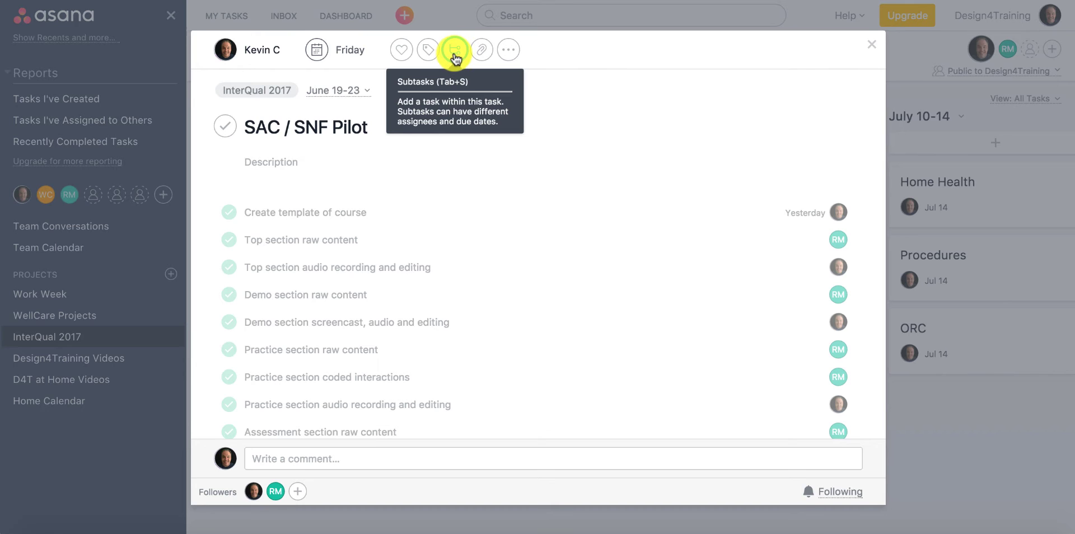
{"action": "scroll", "coordinate": [497, 233], "scroll_direction": "down", "scroll_amount": 1}
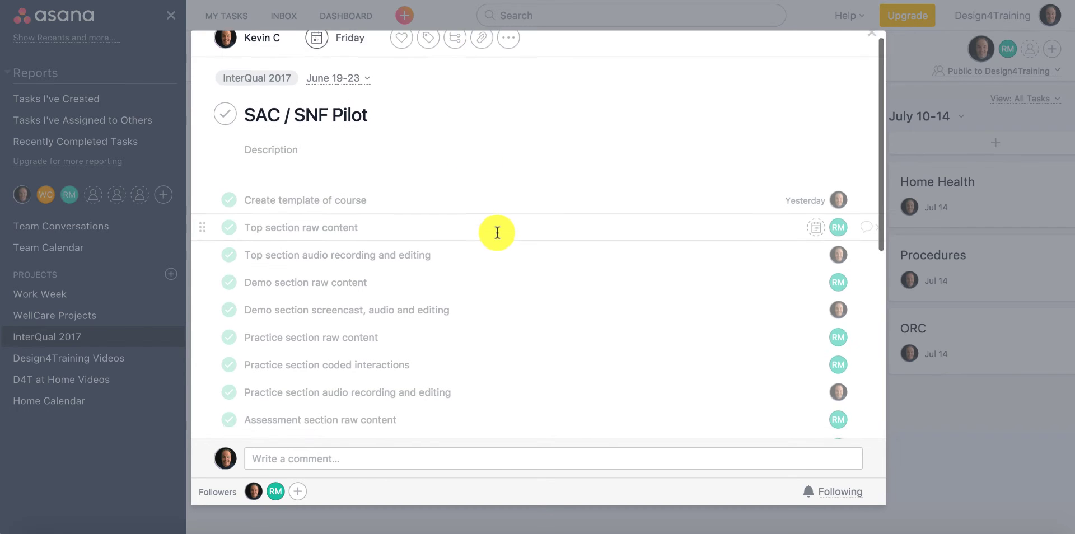
{"action": "scroll", "coordinate": [497, 232], "scroll_direction": "down", "scroll_amount": 5}
{"action": "scroll", "coordinate": [497, 232], "scroll_direction": "up", "scroll_amount": 4}
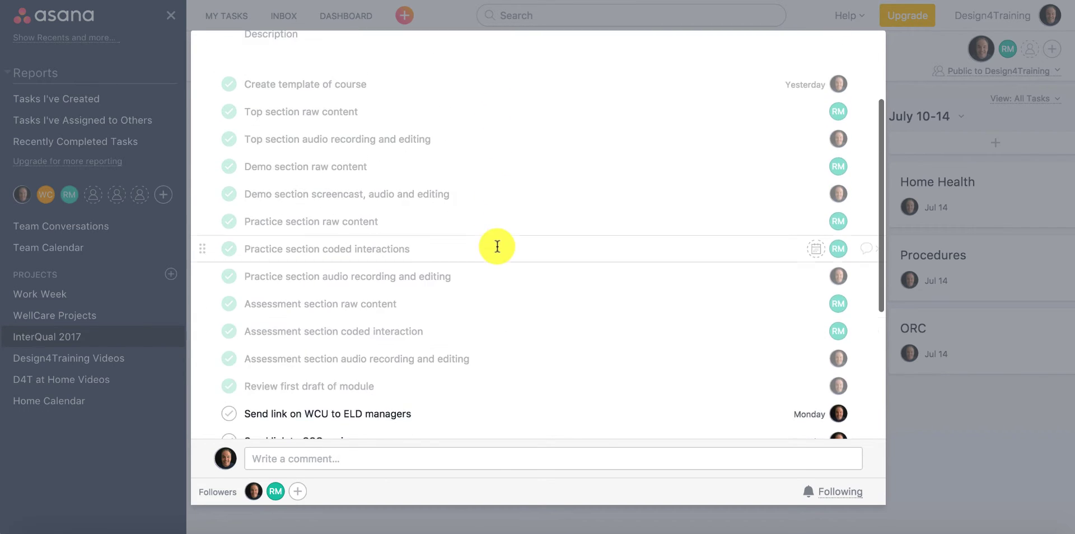
{"action": "scroll", "coordinate": [500, 246], "scroll_direction": "down", "scroll_amount": 1}
{"action": "scroll", "coordinate": [448, 247], "scroll_direction": "up", "scroll_amount": 1}
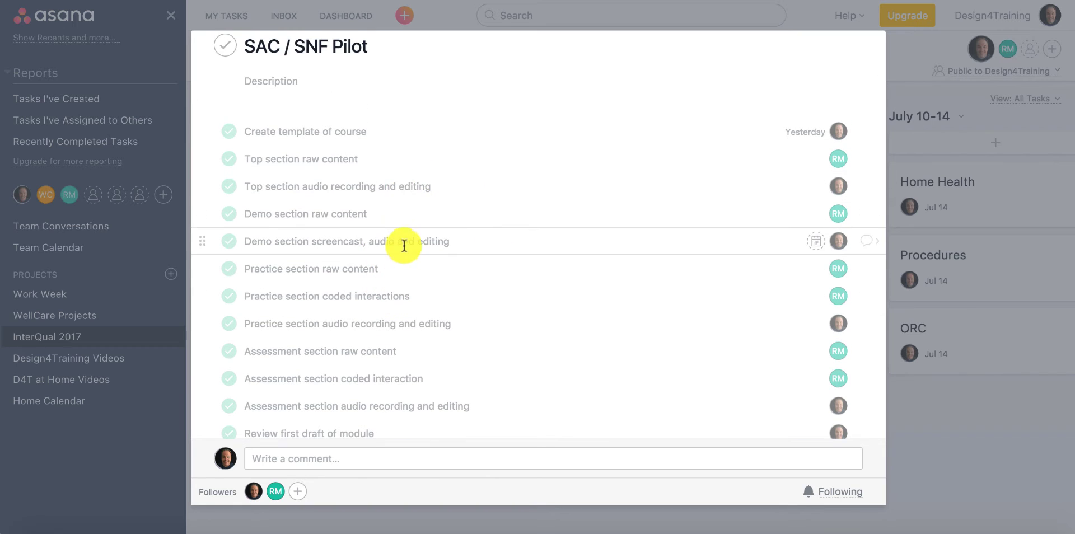
{"action": "scroll", "coordinate": [403, 245], "scroll_direction": "down", "scroll_amount": 3}
{"action": "scroll", "coordinate": [420, 245], "scroll_direction": "down", "scroll_amount": 1}
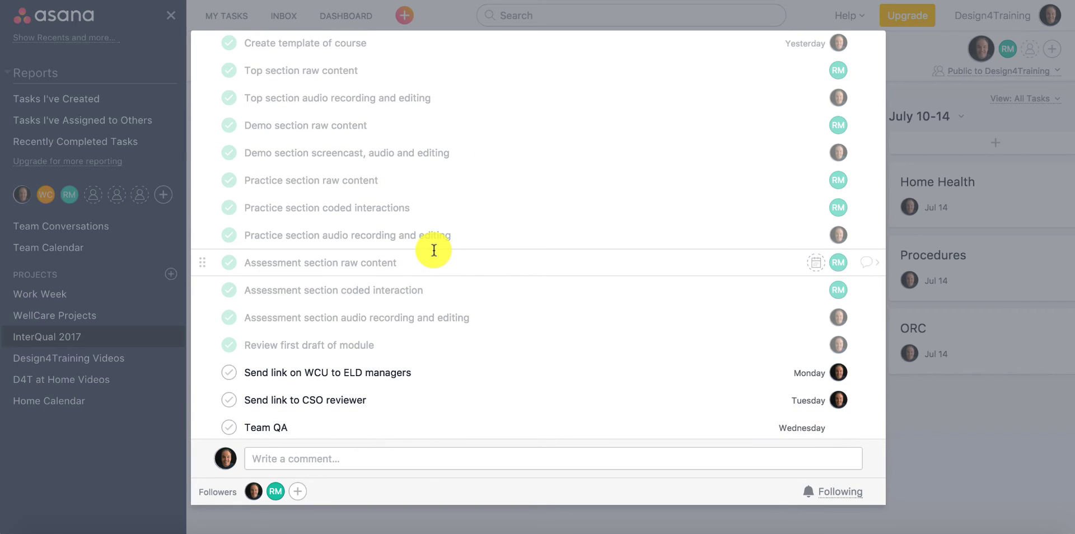
{"action": "scroll", "coordinate": [434, 250], "scroll_direction": "down", "scroll_amount": 3}
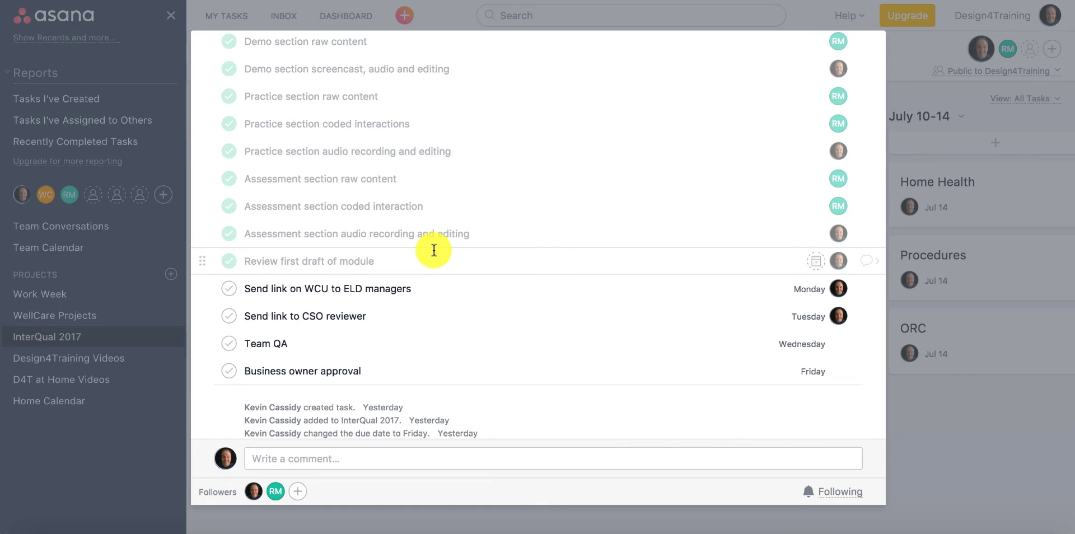
{"action": "scroll", "coordinate": [432, 248], "scroll_direction": "up", "scroll_amount": 9}
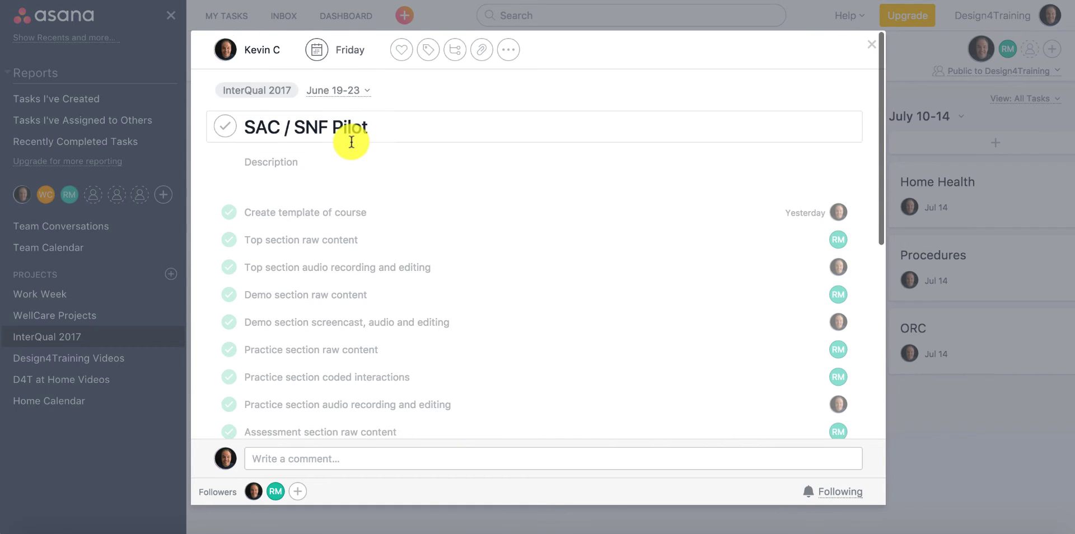
{"action": "scroll", "coordinate": [437, 243], "scroll_direction": "down", "scroll_amount": 3}
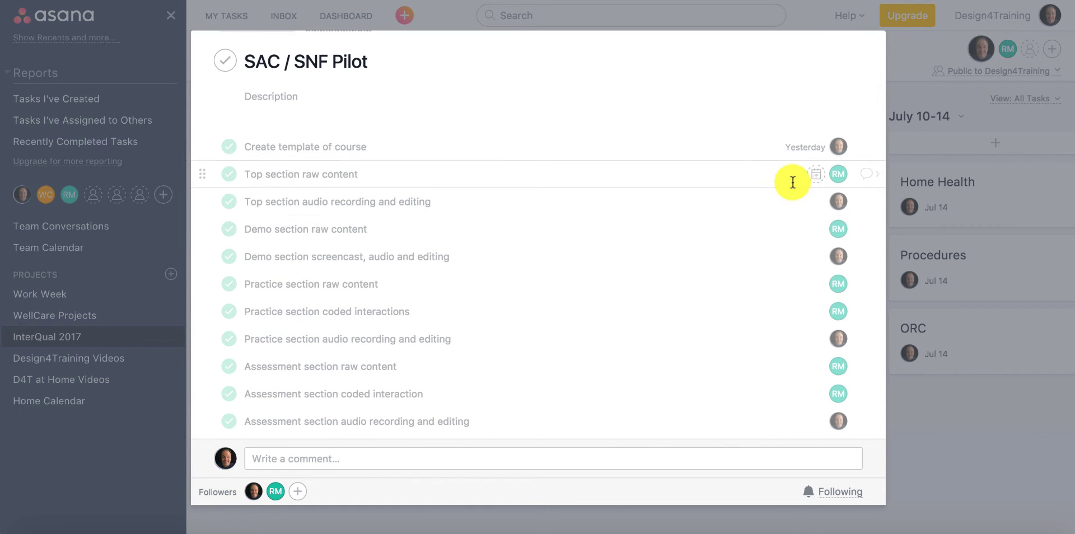
Review the full SAC / SNF Pilot subtask list from completed to open items, plus the task's activity history and comment
{"action": "scroll", "coordinate": [792, 182], "scroll_direction": "up", "scroll_amount": 1}
{"action": "mouse_move", "coordinate": [840, 222]}
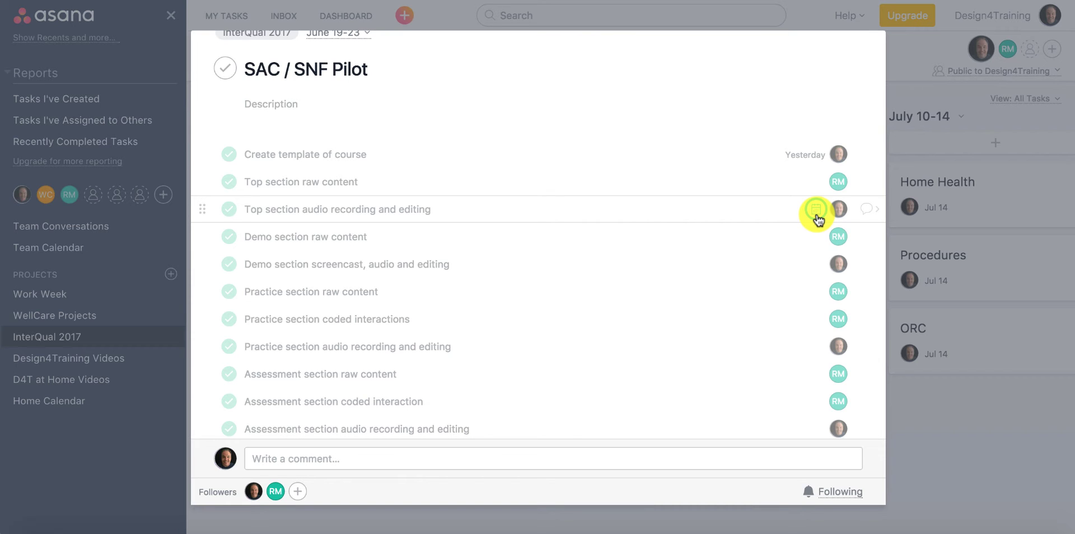
{"action": "scroll", "coordinate": [807, 213], "scroll_direction": "down", "scroll_amount": 3}
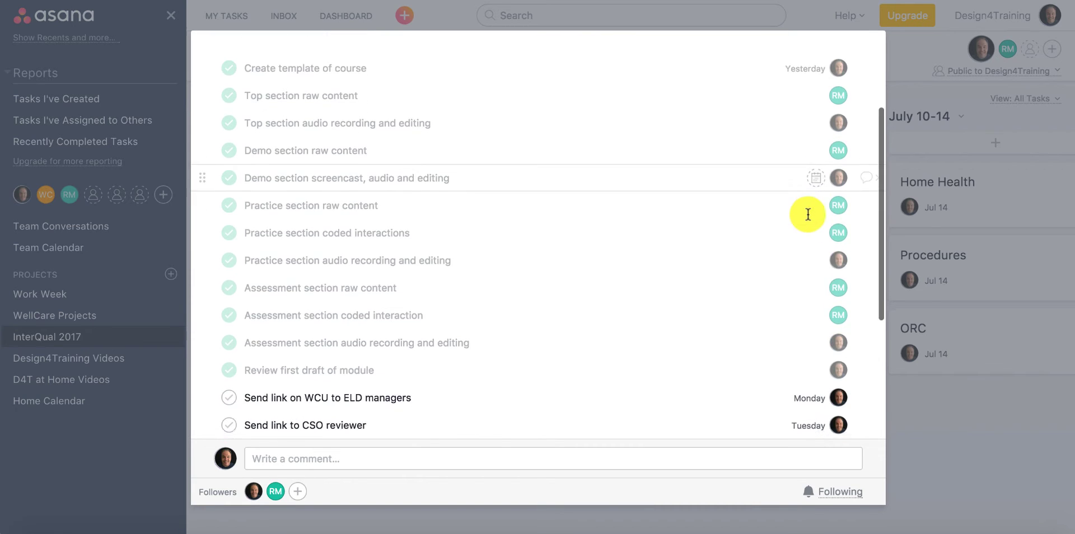
{"action": "scroll", "coordinate": [799, 211], "scroll_direction": "up", "scroll_amount": 3}
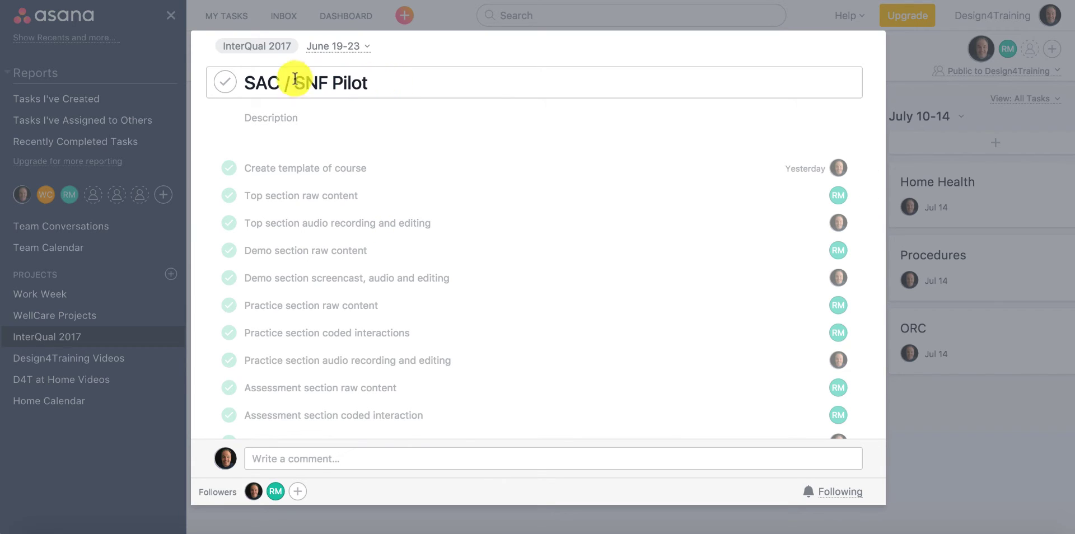
{"action": "scroll", "coordinate": [439, 189], "scroll_direction": "down", "scroll_amount": 2}
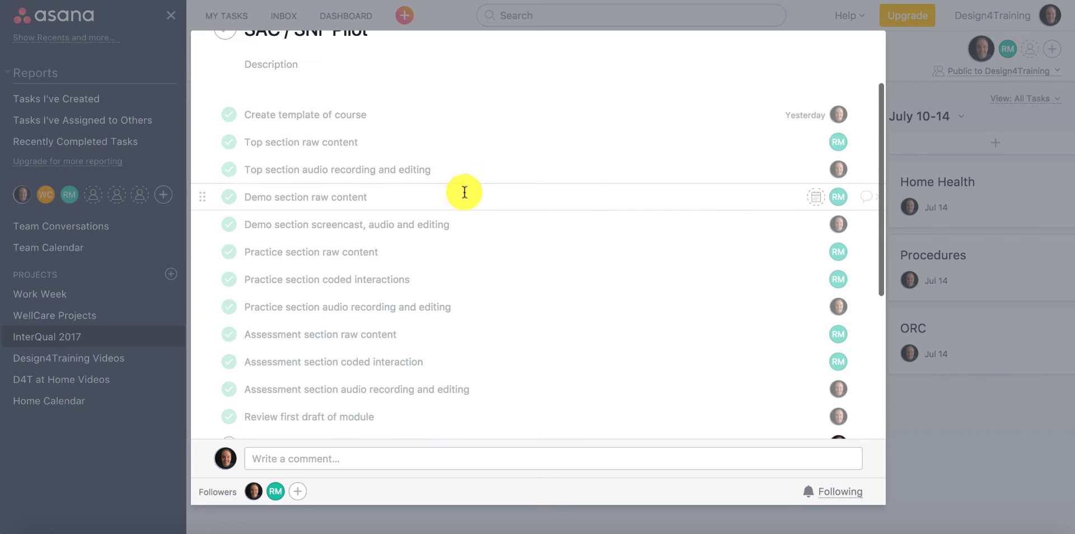
{"action": "mouse_move", "coordinate": [840, 200]}
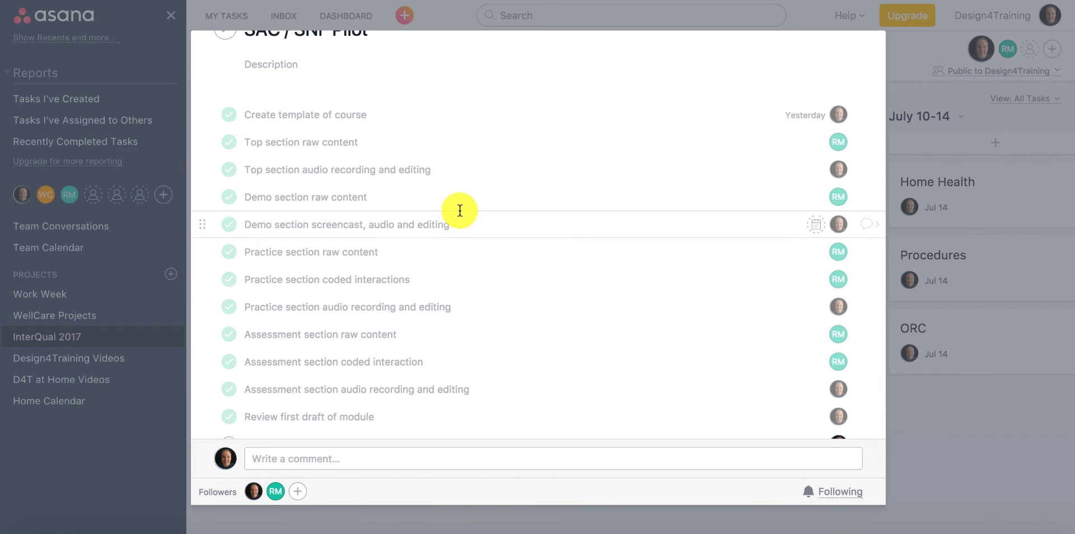
{"action": "scroll", "coordinate": [459, 211], "scroll_direction": "down", "scroll_amount": 5}
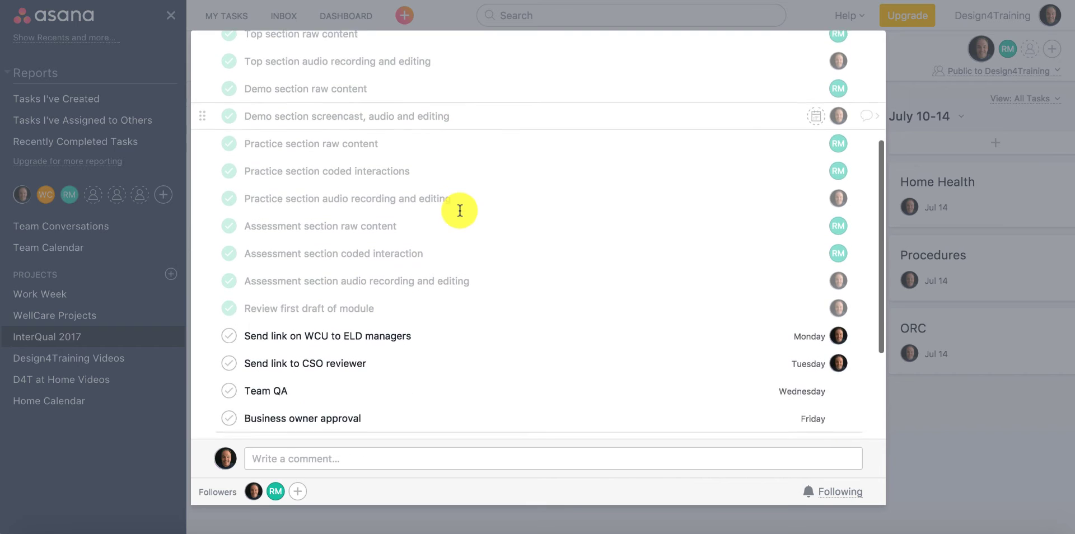
{"action": "scroll", "coordinate": [504, 313], "scroll_direction": "down", "scroll_amount": 2}
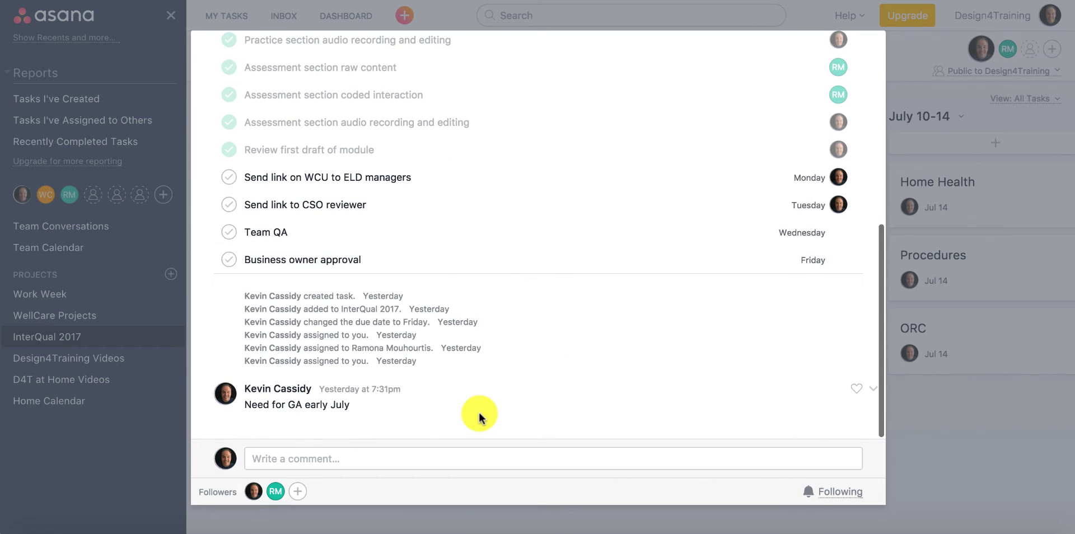
Open the comment editor of the SAC / SNF Pilot task, look over the task again and close it without commenting
{"action": "left_click", "coordinate": [451, 458]}
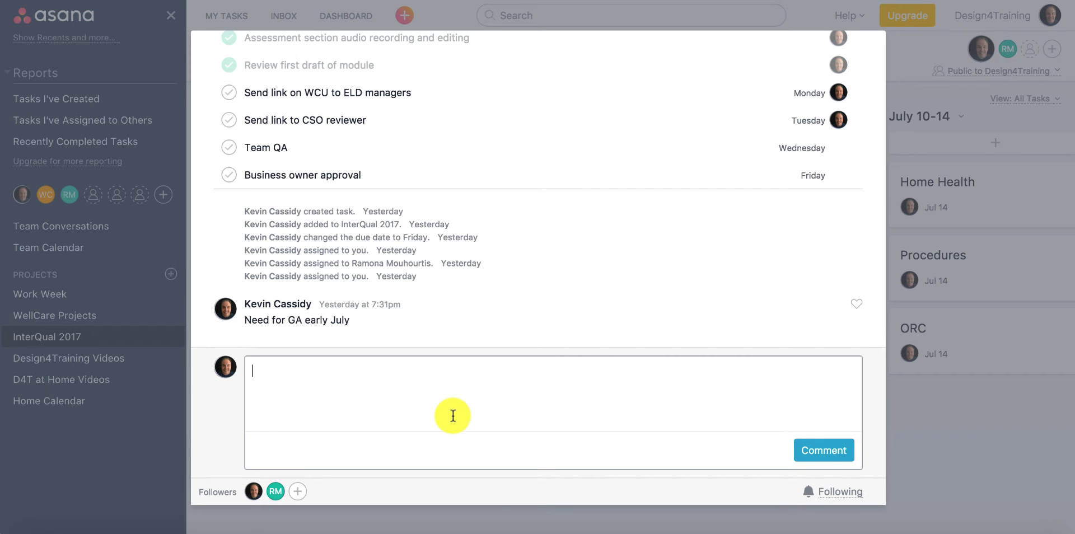
{"action": "scroll", "coordinate": [536, 268], "scroll_direction": "up", "scroll_amount": 10}
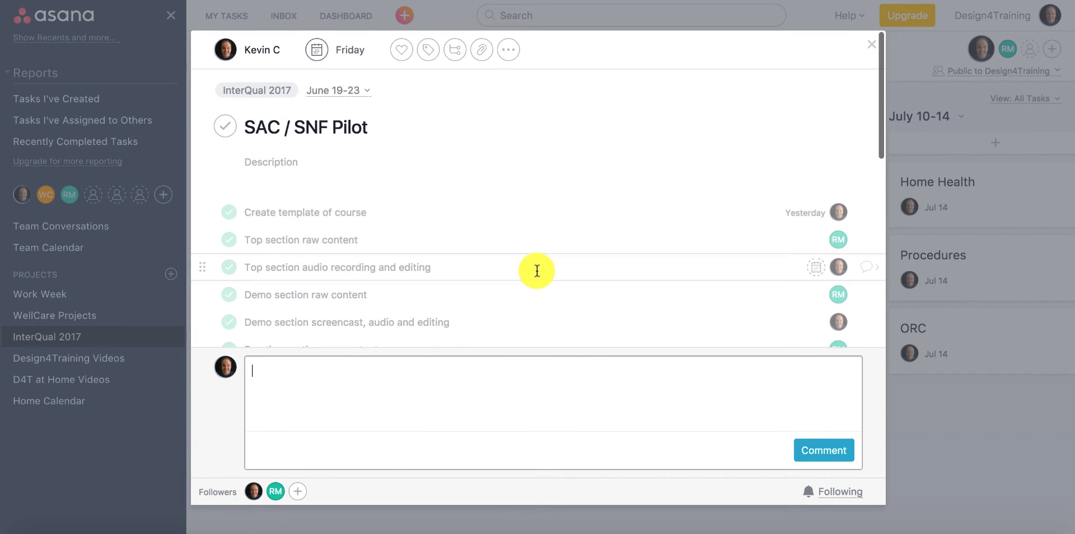
{"action": "scroll", "coordinate": [446, 311], "scroll_direction": "down", "scroll_amount": 5}
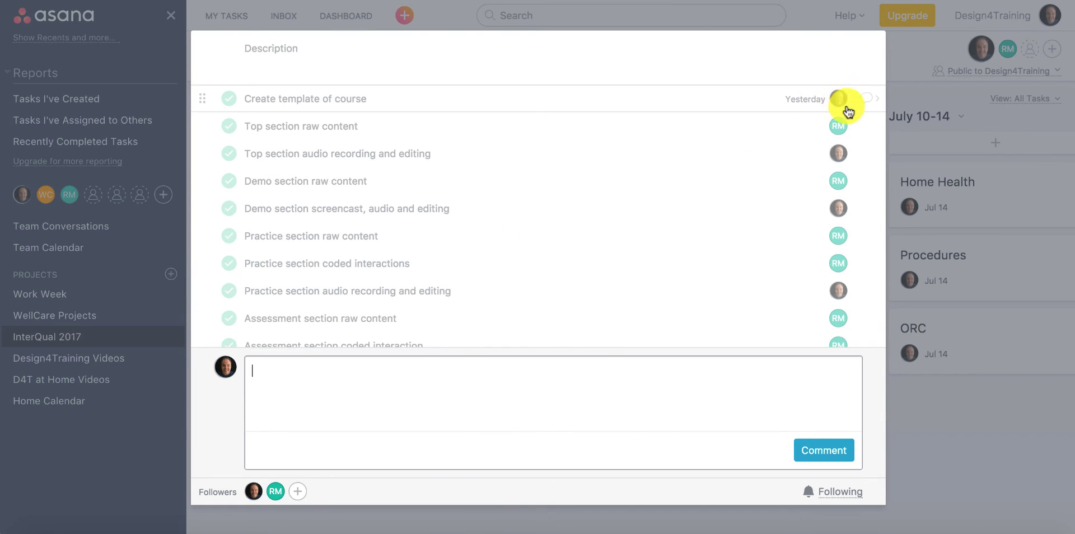
{"action": "scroll", "coordinate": [682, 230], "scroll_direction": "up", "scroll_amount": 3}
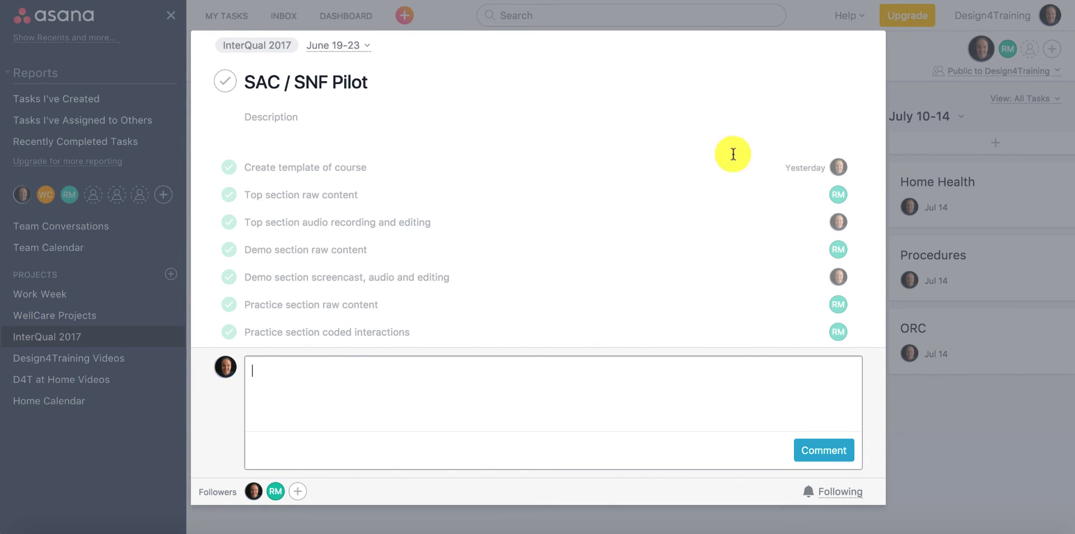
{"action": "scroll", "coordinate": [735, 234], "scroll_direction": "up", "scroll_amount": 1}
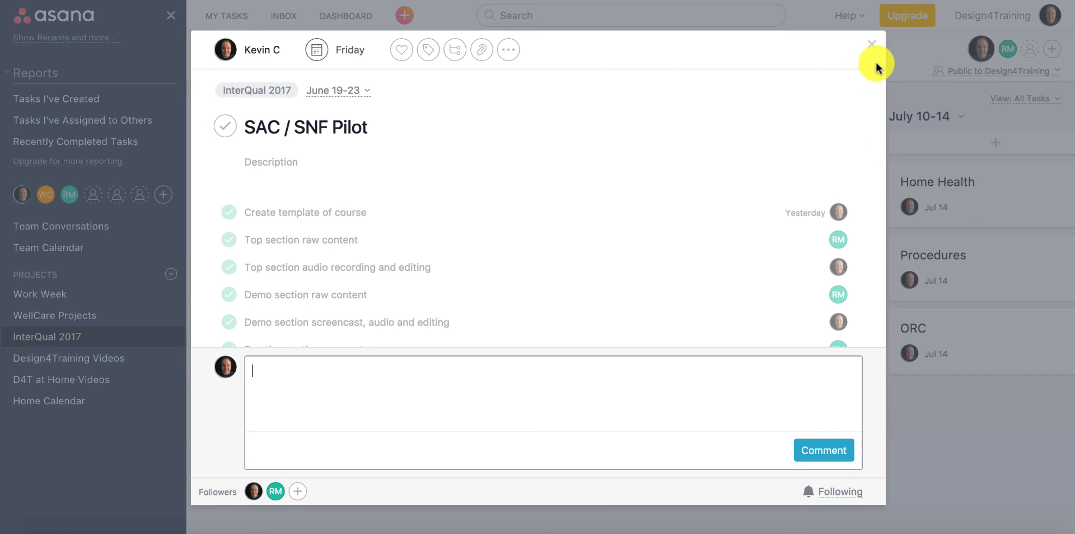
{"action": "left_click", "coordinate": [872, 45]}
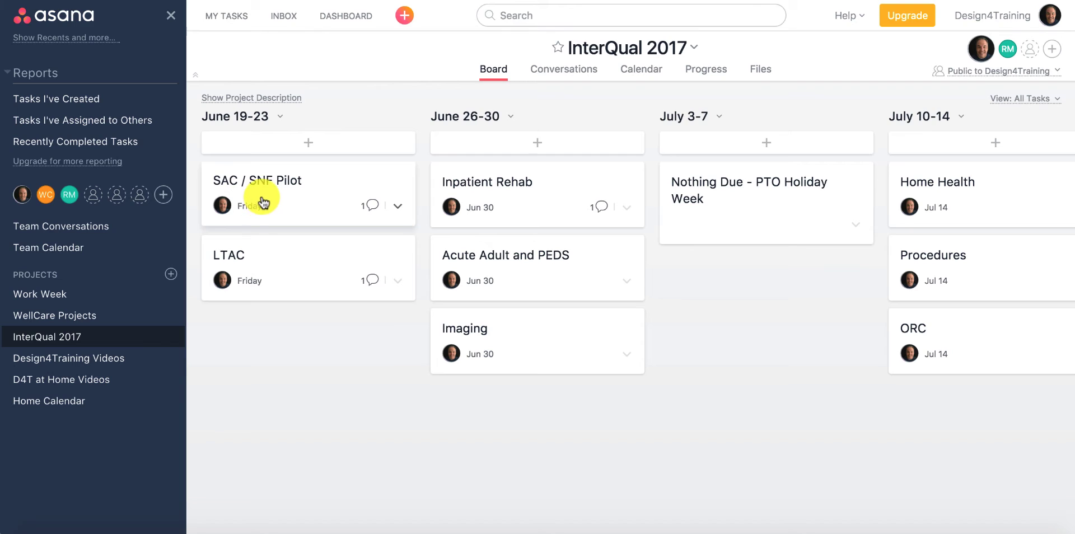
View the Tasks I've Created report as a calendar and as a list
{"action": "left_click", "coordinate": [121, 101]}
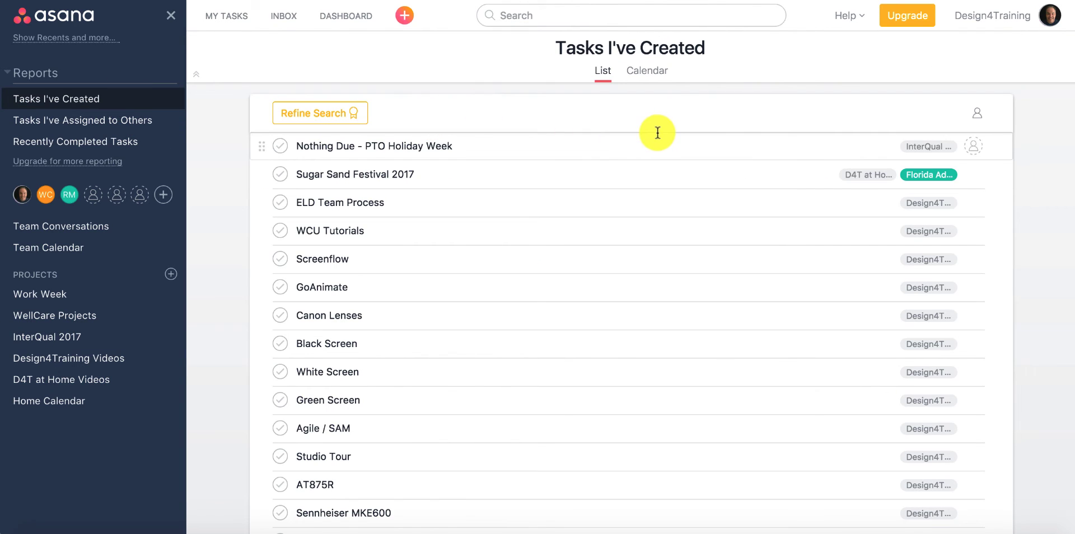
{"action": "left_click", "coordinate": [650, 75]}
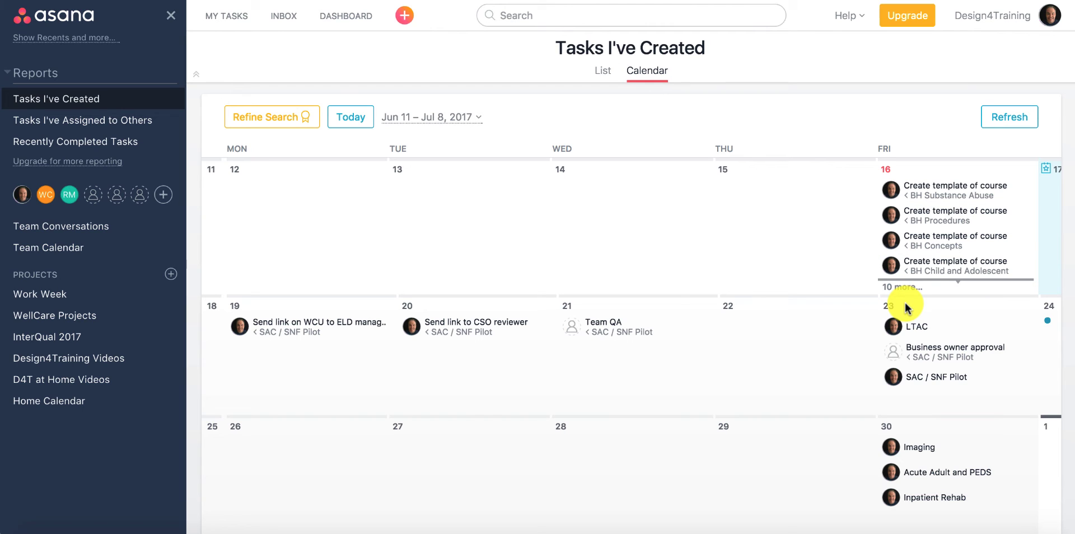
{"action": "left_click", "coordinate": [603, 71]}
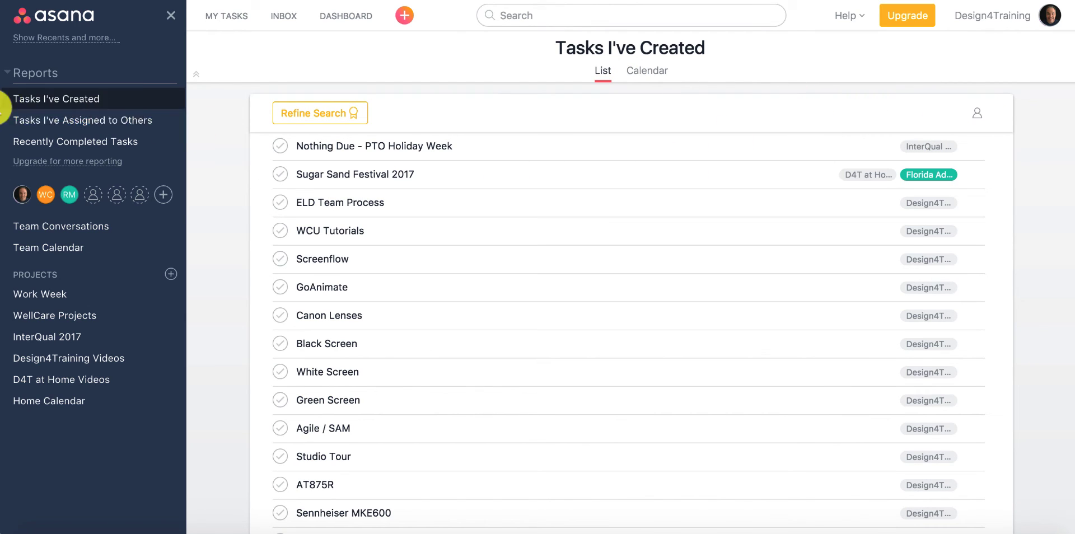
Check the Tasks I've Assigned to Others and Recently Completed Tasks reports, and return to the InterQual 2017 board
{"action": "left_click", "coordinate": [77, 130]}
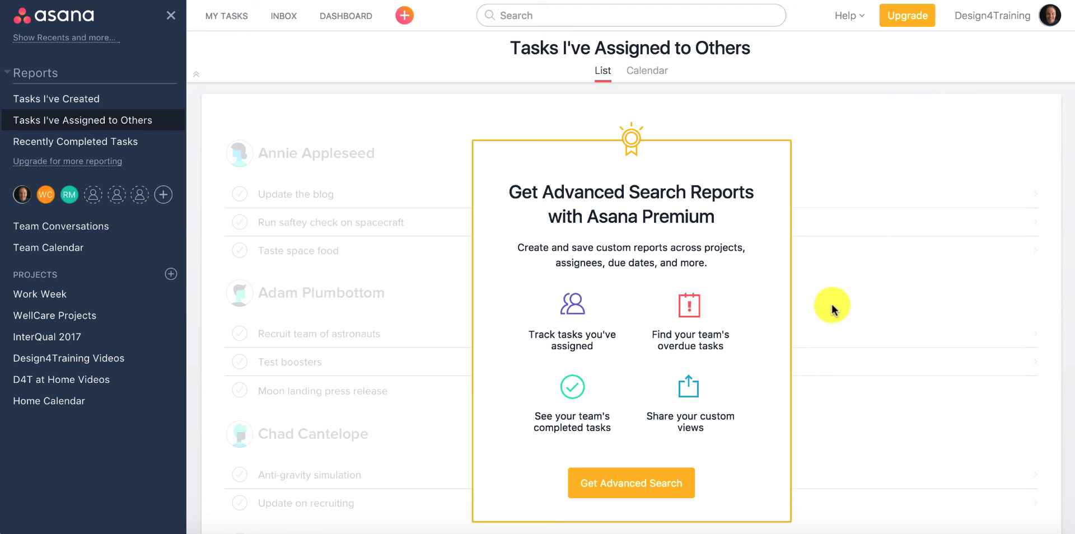
{"action": "left_click", "coordinate": [100, 148]}
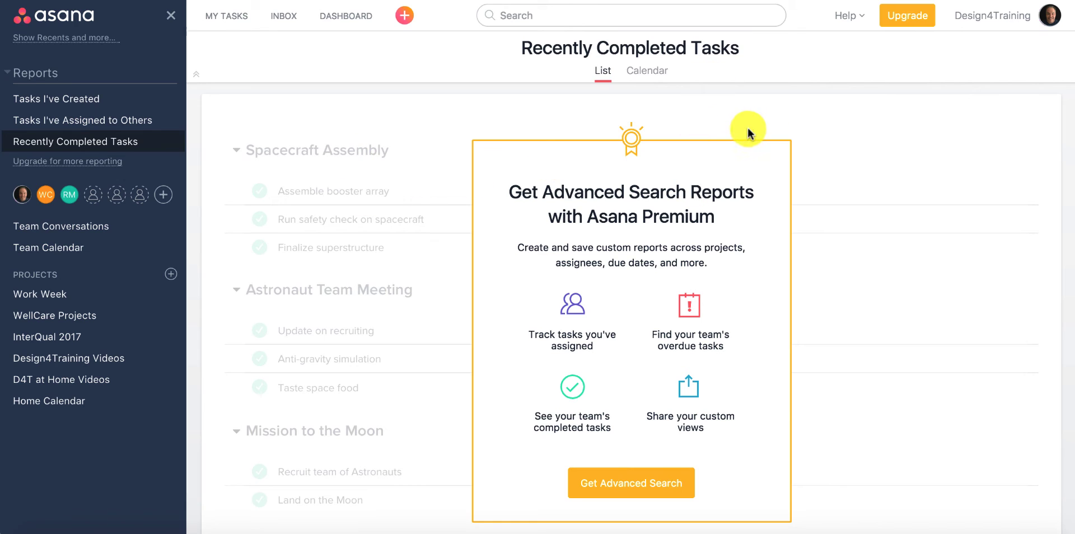
{"action": "left_click", "coordinate": [42, 94]}
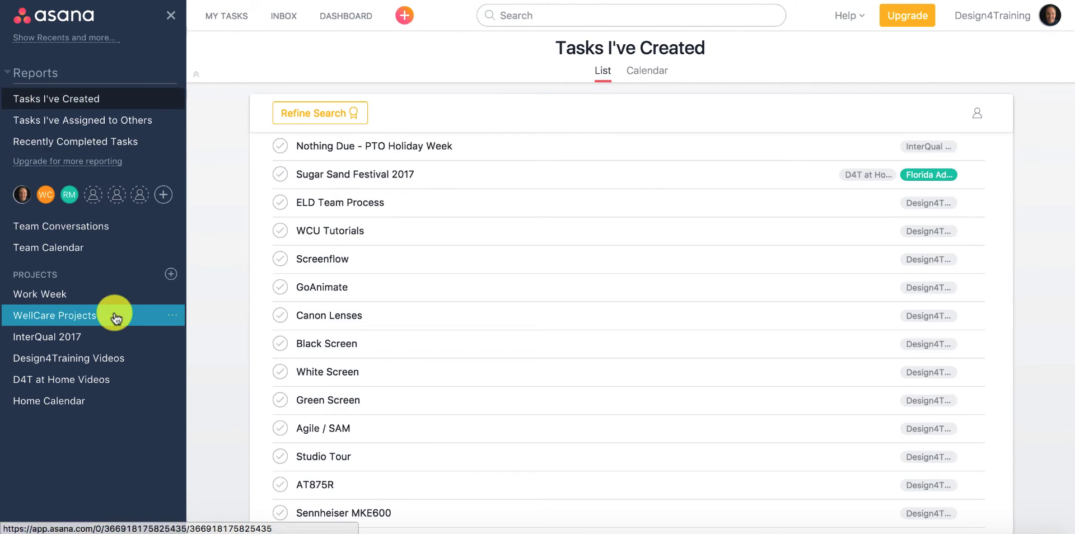
{"action": "left_click", "coordinate": [99, 342]}
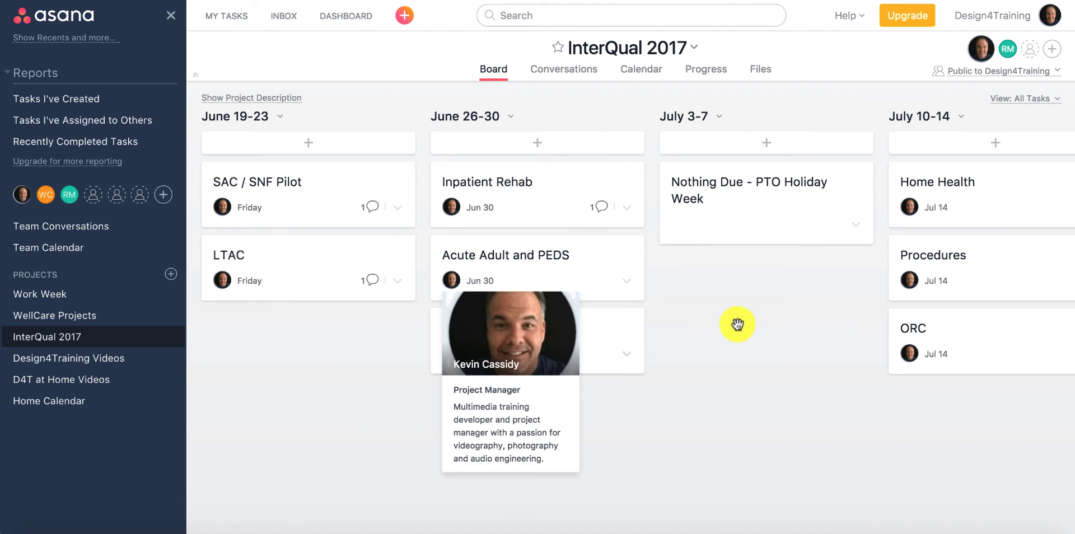
Show All Tasks in My Tasks, sort them by Due Date and look through the list
{"action": "left_click", "coordinate": [247, 20]}
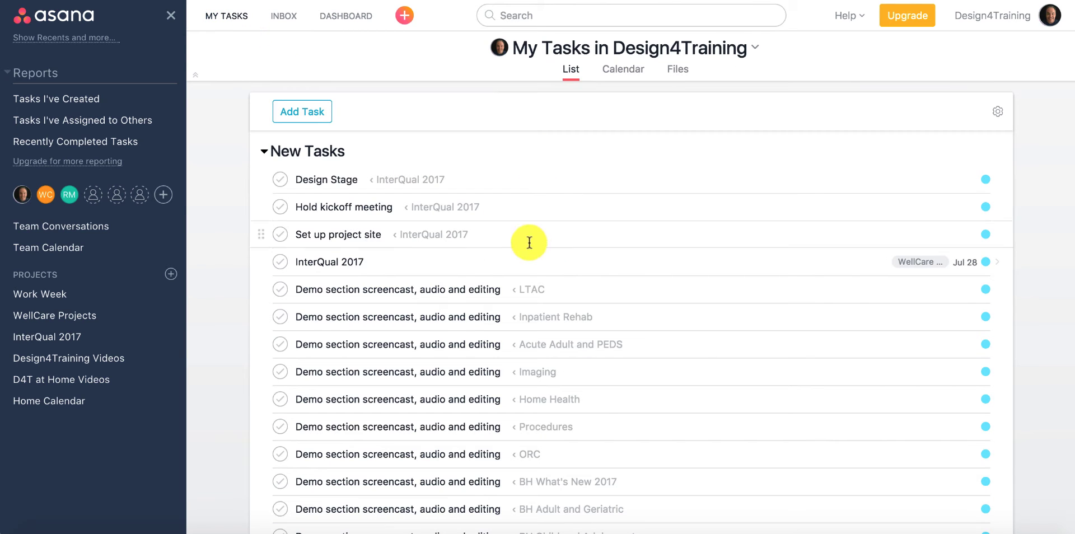
{"action": "left_click", "coordinate": [997, 112]}
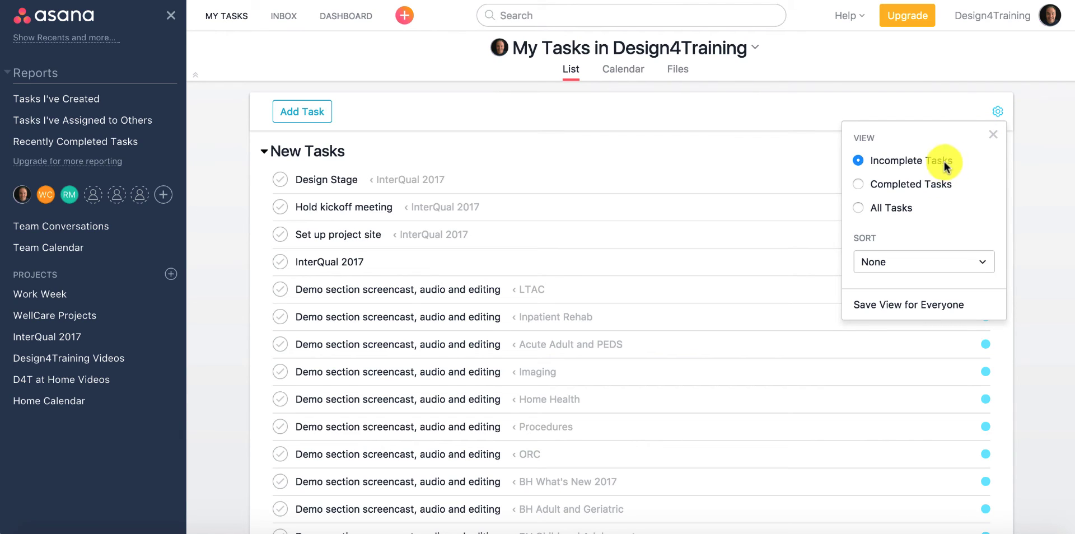
{"action": "left_click", "coordinate": [885, 210]}
{"action": "left_click", "coordinate": [952, 262]}
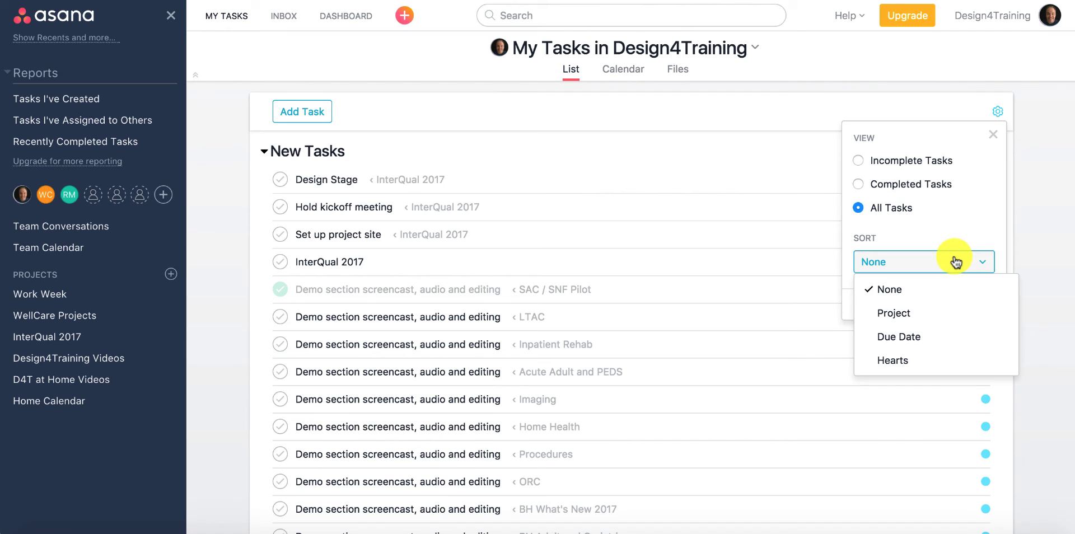
{"action": "left_click", "coordinate": [945, 335]}
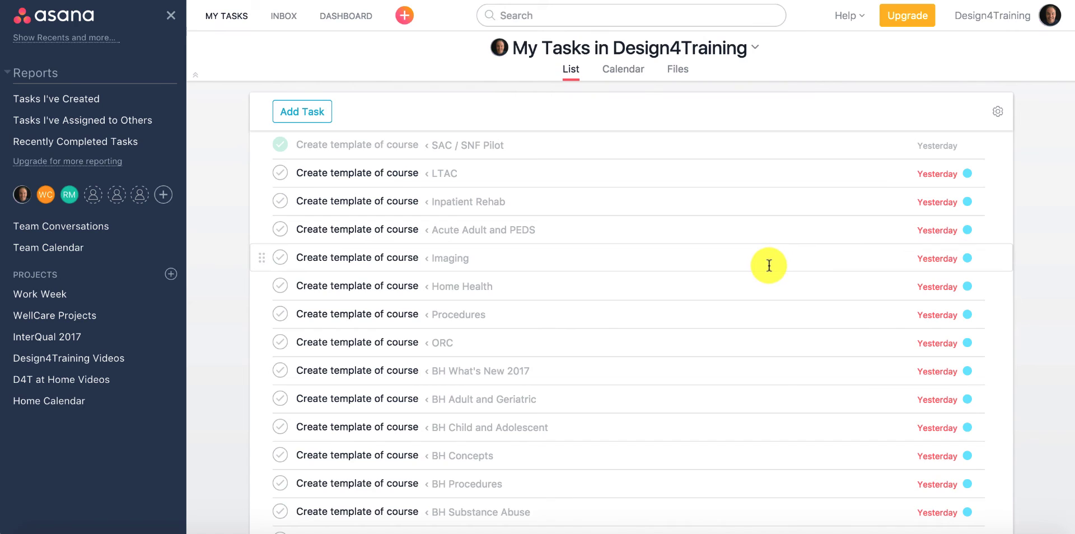
{"action": "scroll", "coordinate": [769, 266], "scroll_direction": "down", "scroll_amount": 3}
View the dashboard and the inbox notifications, and return to My Tasks
{"action": "left_click", "coordinate": [47, 337]}
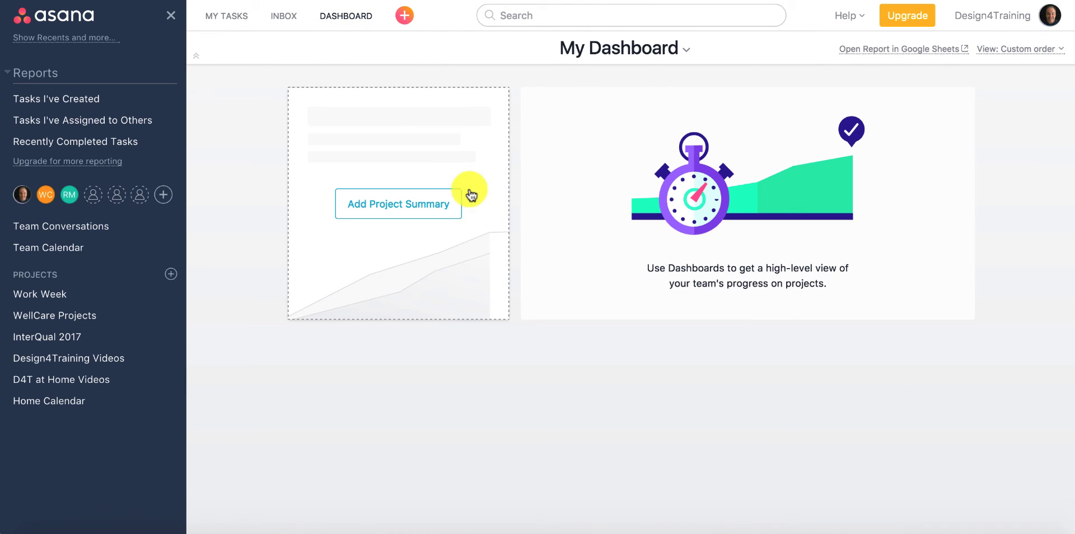
{"action": "left_click", "coordinate": [284, 17]}
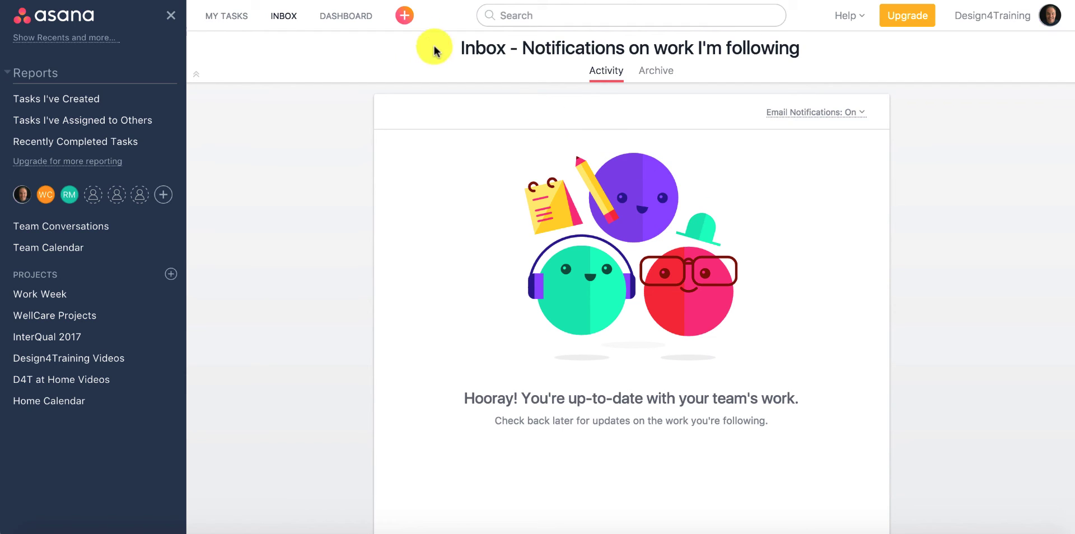
{"action": "left_click", "coordinate": [237, 17]}
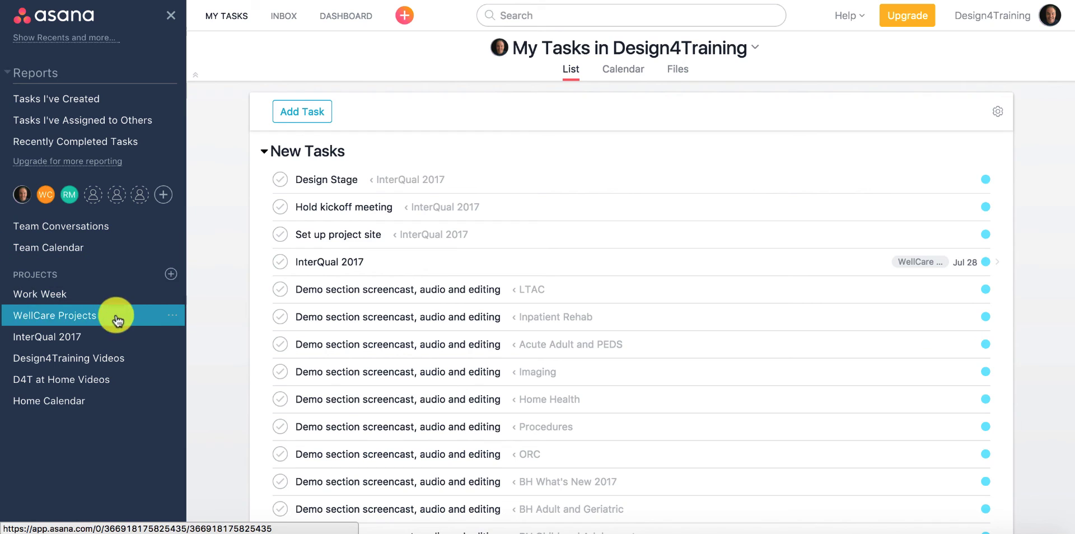
Open the InterQual 2017 board and look across its weekly columns through July
{"action": "left_click", "coordinate": [110, 337]}
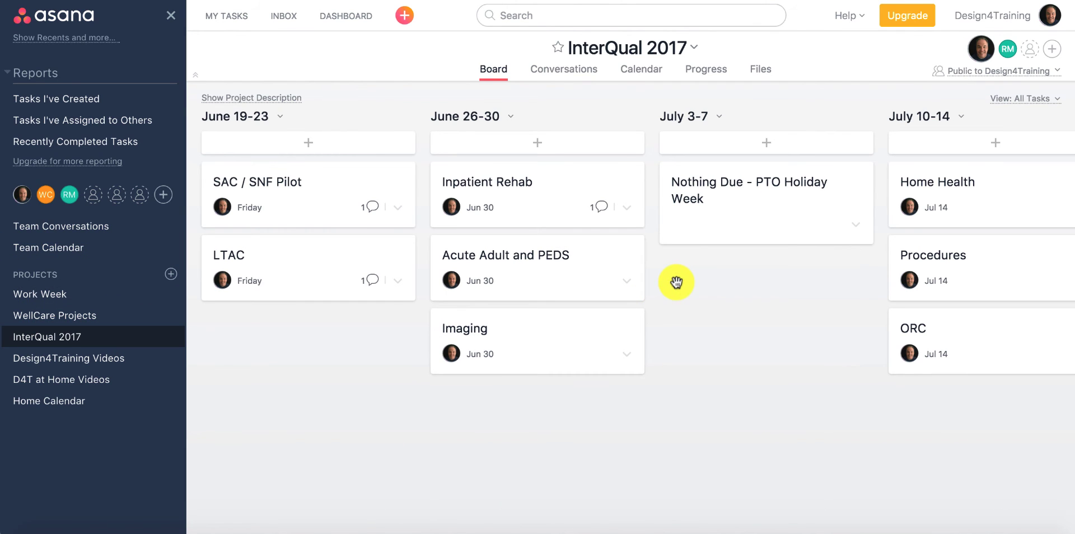
{"action": "scroll", "coordinate": [708, 289], "scroll_direction": "right", "scroll_amount": 5}
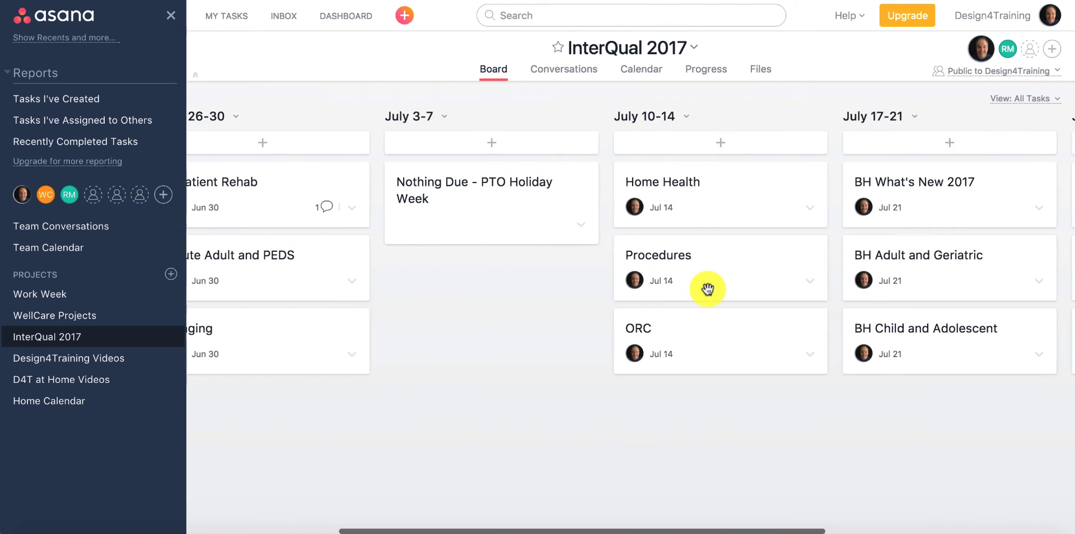
{"action": "scroll", "coordinate": [707, 289], "scroll_direction": "left", "scroll_amount": 5}
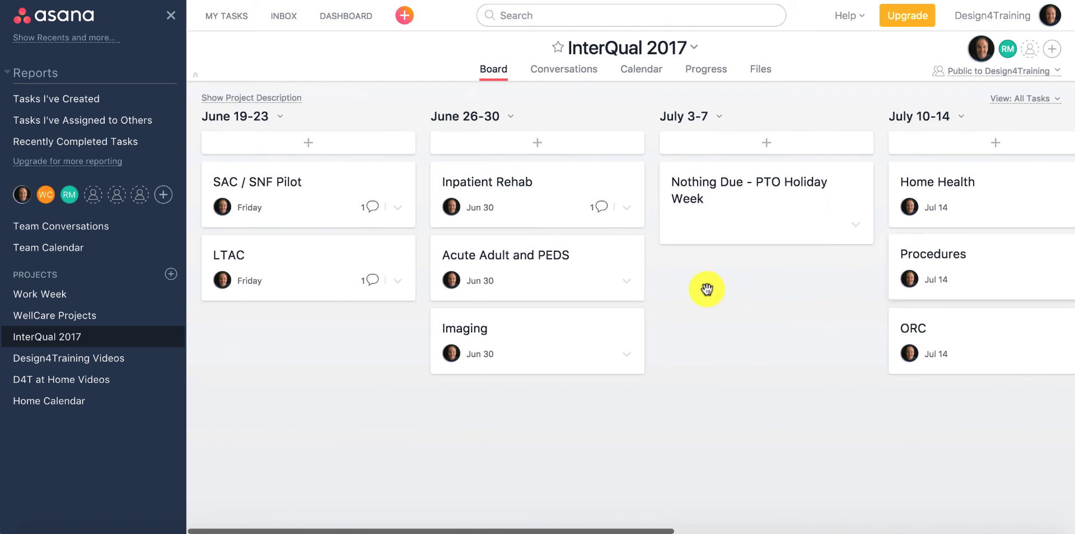
Open the Work Week project board and look across its weekday columns
{"action": "left_click", "coordinate": [102, 301]}
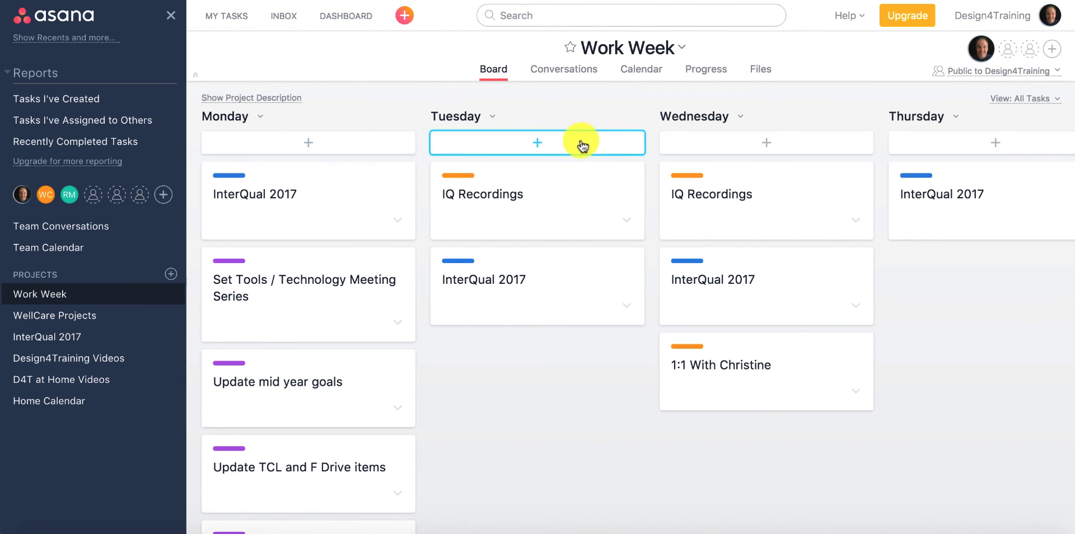
{"action": "scroll", "coordinate": [595, 149], "scroll_direction": "right", "scroll_amount": 5}
{"action": "scroll", "coordinate": [598, 150], "scroll_direction": "left", "scroll_amount": 5}
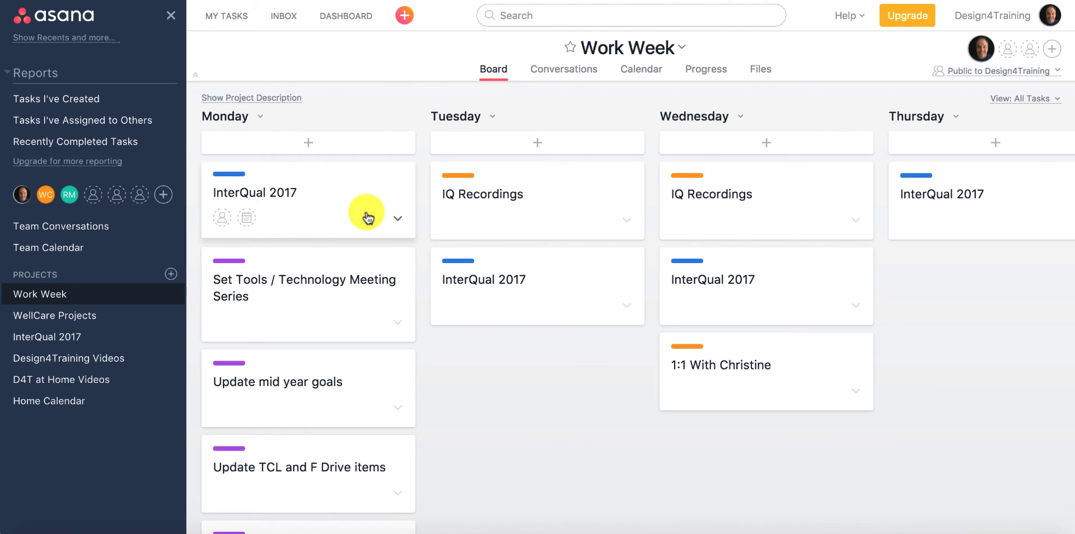
Open Monday's InterQual 2017 task to check its tag, close it and look over the color-tagged Work Week cards
{"action": "left_click", "coordinate": [348, 188]}
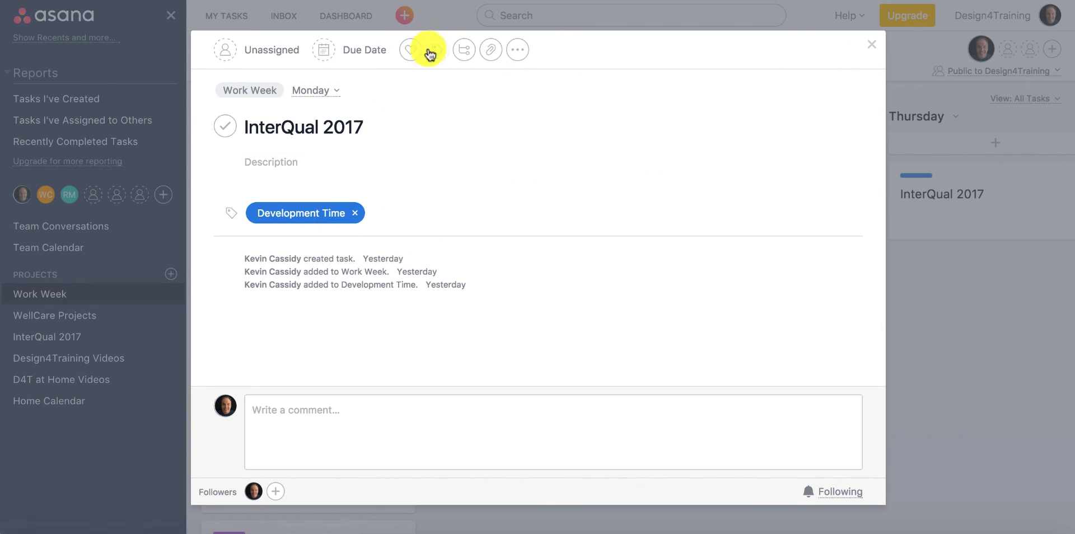
{"action": "left_click", "coordinate": [871, 44]}
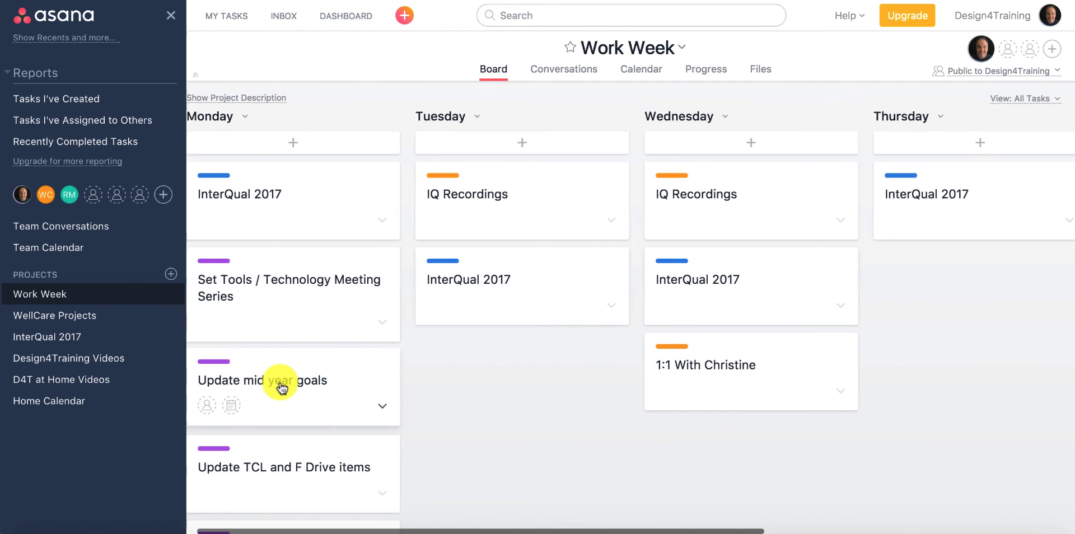
{"action": "scroll", "coordinate": [280, 386], "scroll_direction": "right", "scroll_amount": 2}
{"action": "scroll", "coordinate": [280, 386], "scroll_direction": "left", "scroll_amount": 2}
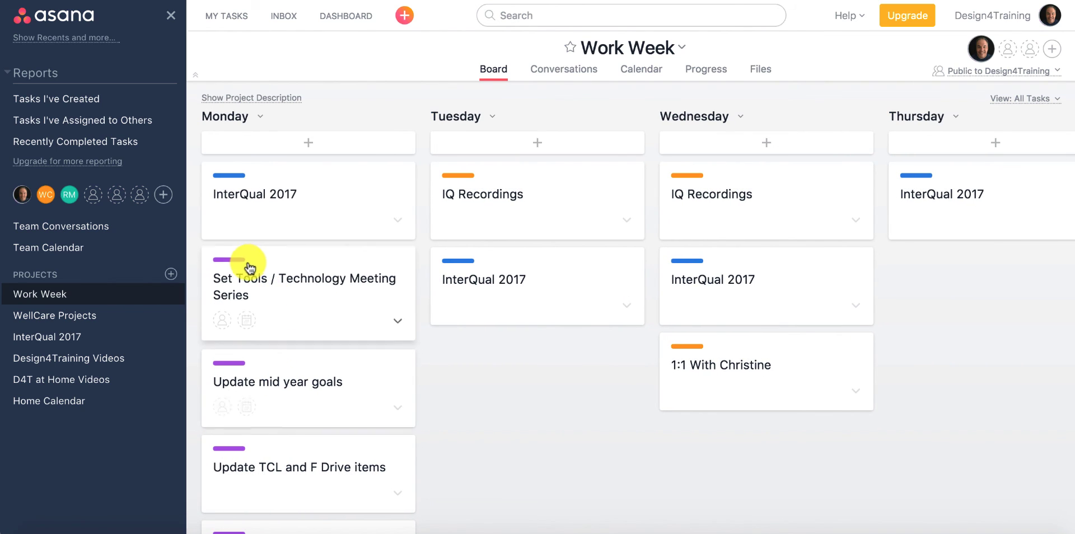
Look over the WellCare Projects board's stages, comparing it with the weekly columns of the InterQual 2017 board
{"action": "left_click", "coordinate": [119, 316]}
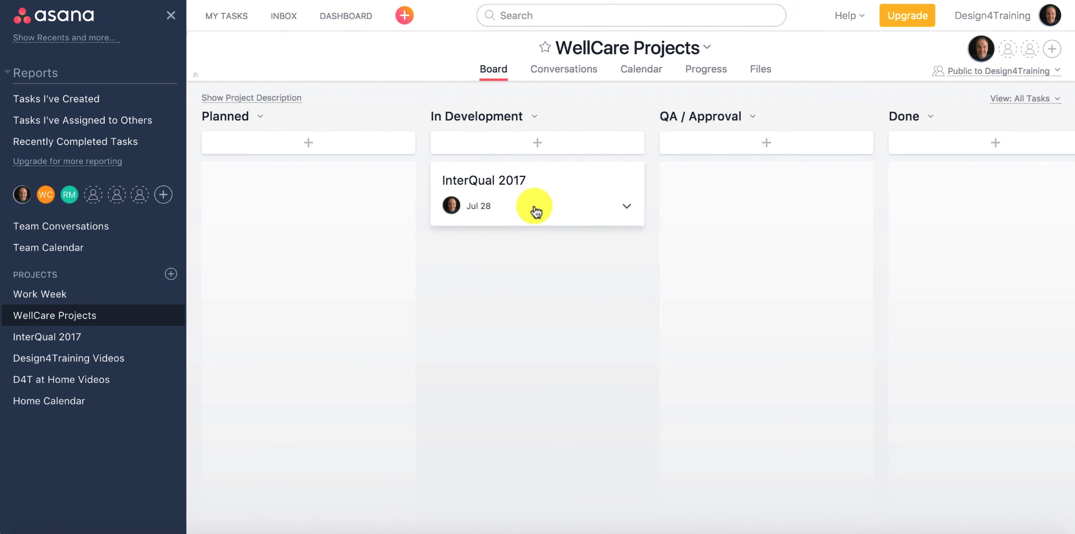
{"action": "left_click", "coordinate": [92, 340]}
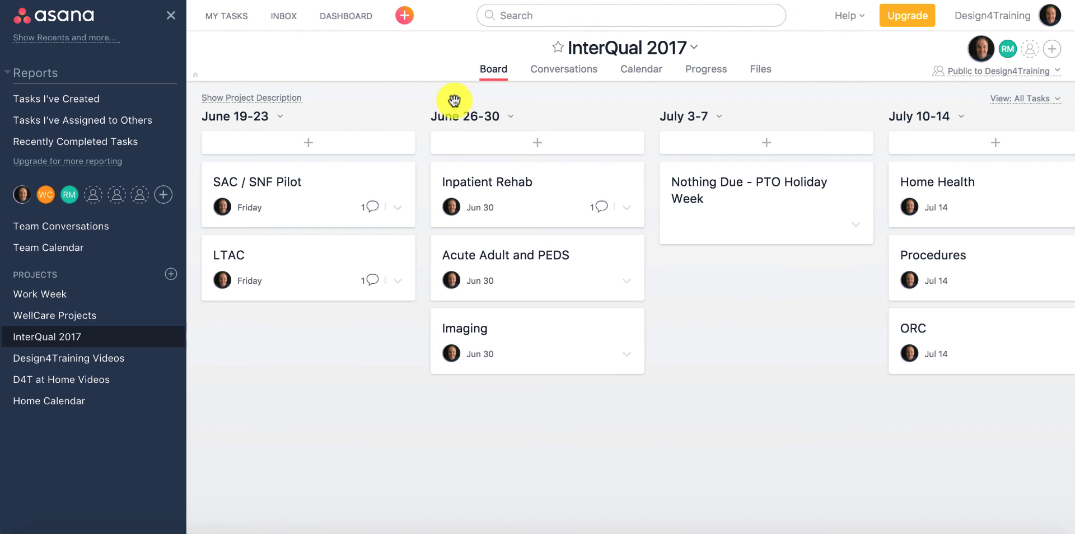
{"action": "left_click", "coordinate": [120, 325]}
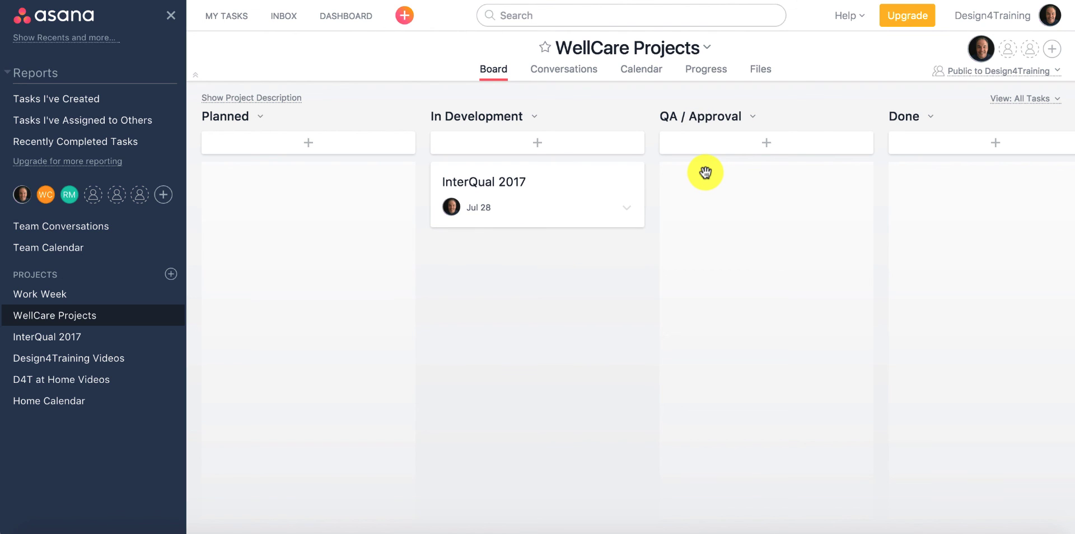
Open the InterQual 2017 project, view its conversations, calendar and progress, and return to its board
{"action": "left_click", "coordinate": [120, 338]}
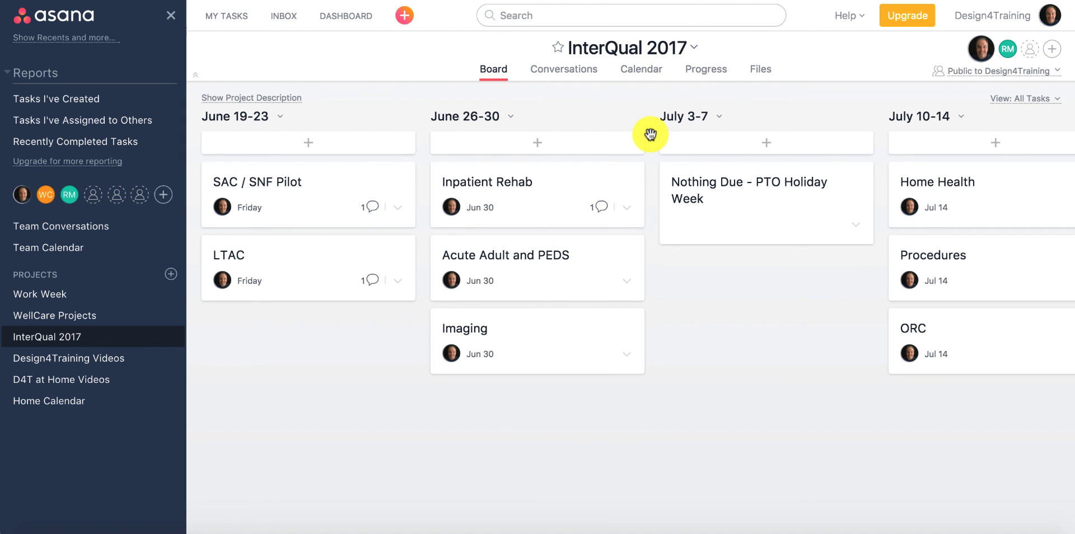
{"action": "left_click", "coordinate": [556, 69]}
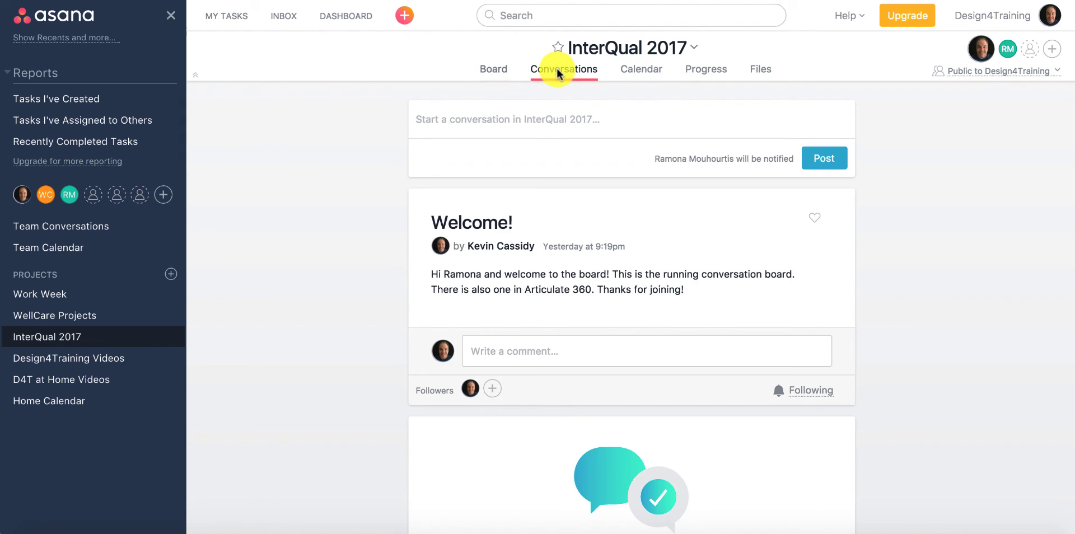
{"action": "left_click", "coordinate": [637, 69]}
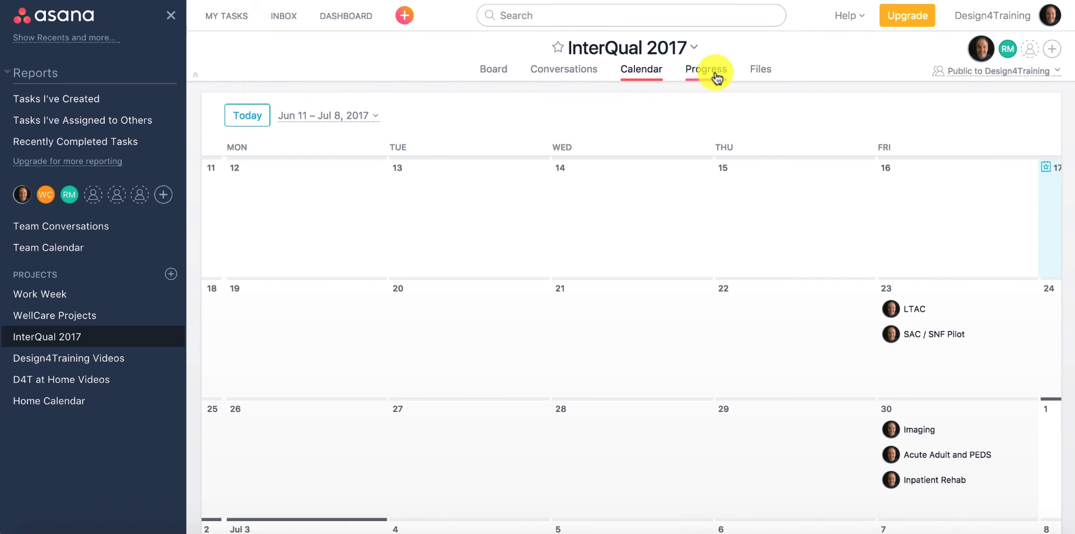
{"action": "left_click", "coordinate": [715, 71]}
{"action": "left_click", "coordinate": [504, 75]}
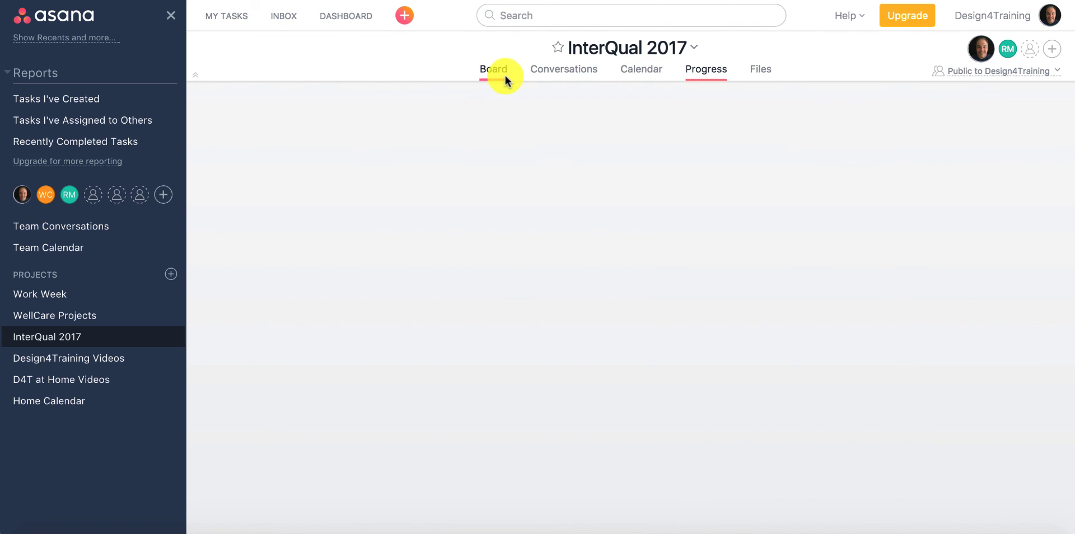
Open the Design4Training Videos board and move the Asana card from Video Ideas to In Process
{"action": "left_click", "coordinate": [104, 365]}
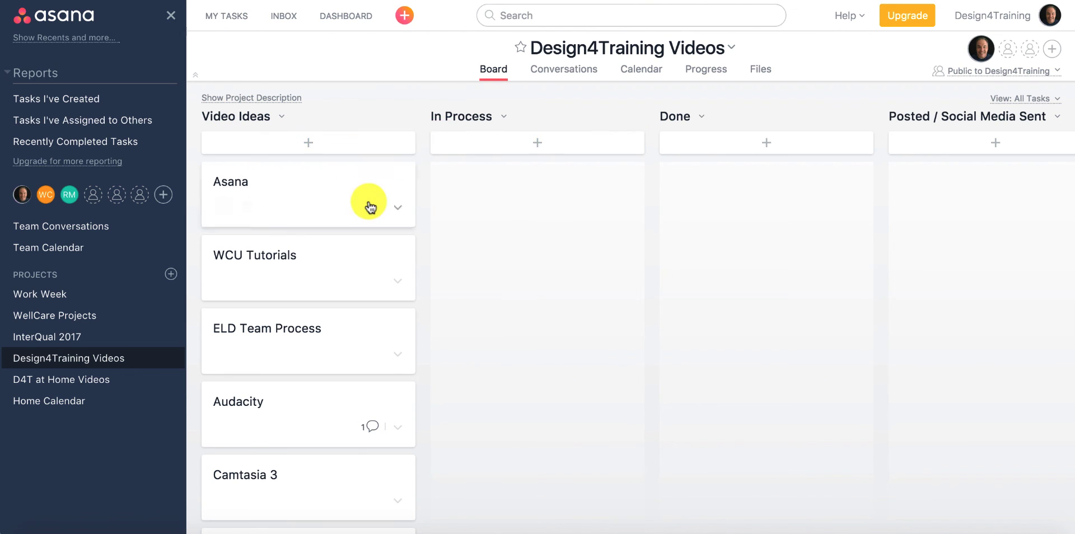
{"action": "left_click_drag", "start_coordinate": [344, 193], "coordinate": [574, 281]}
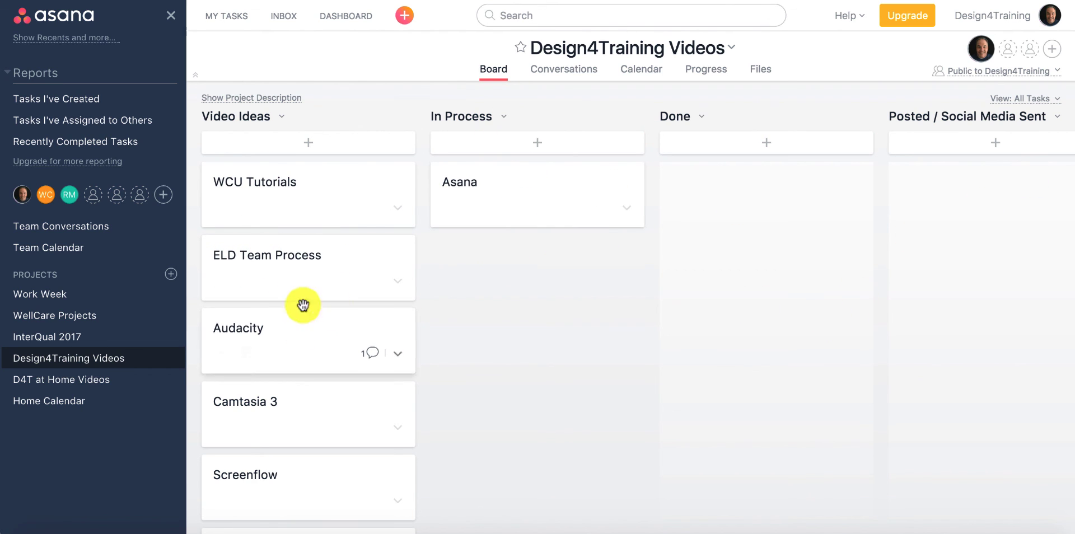
Look over the D4T at Home Videos board and return to the InterQual 2017 board
{"action": "left_click", "coordinate": [146, 379]}
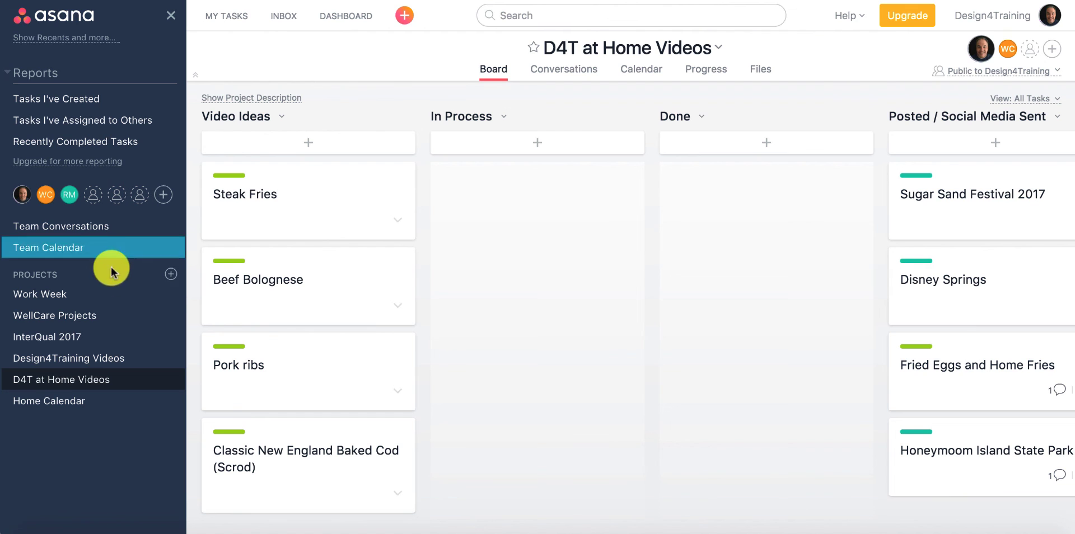
{"action": "left_click", "coordinate": [97, 335]}
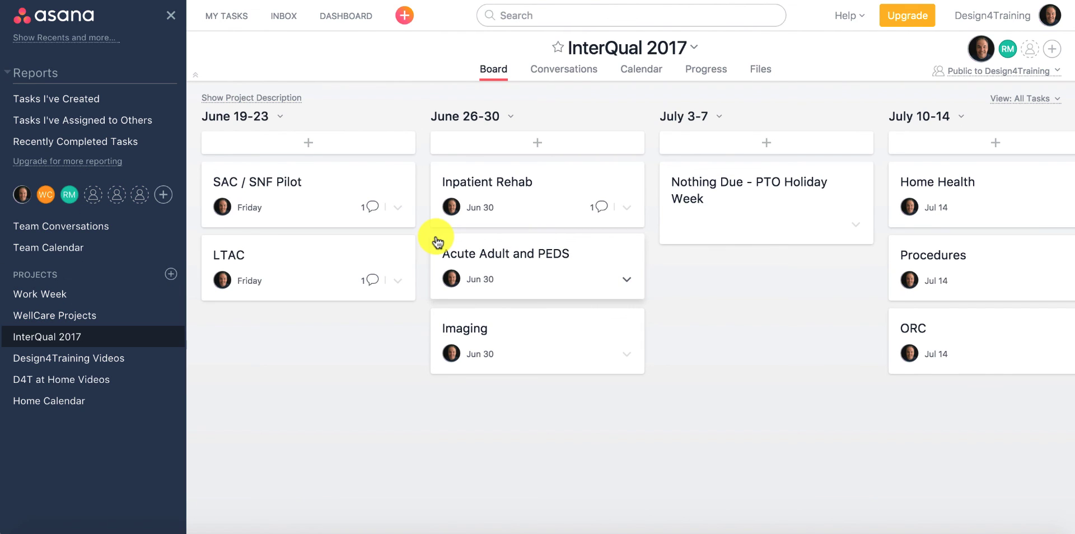